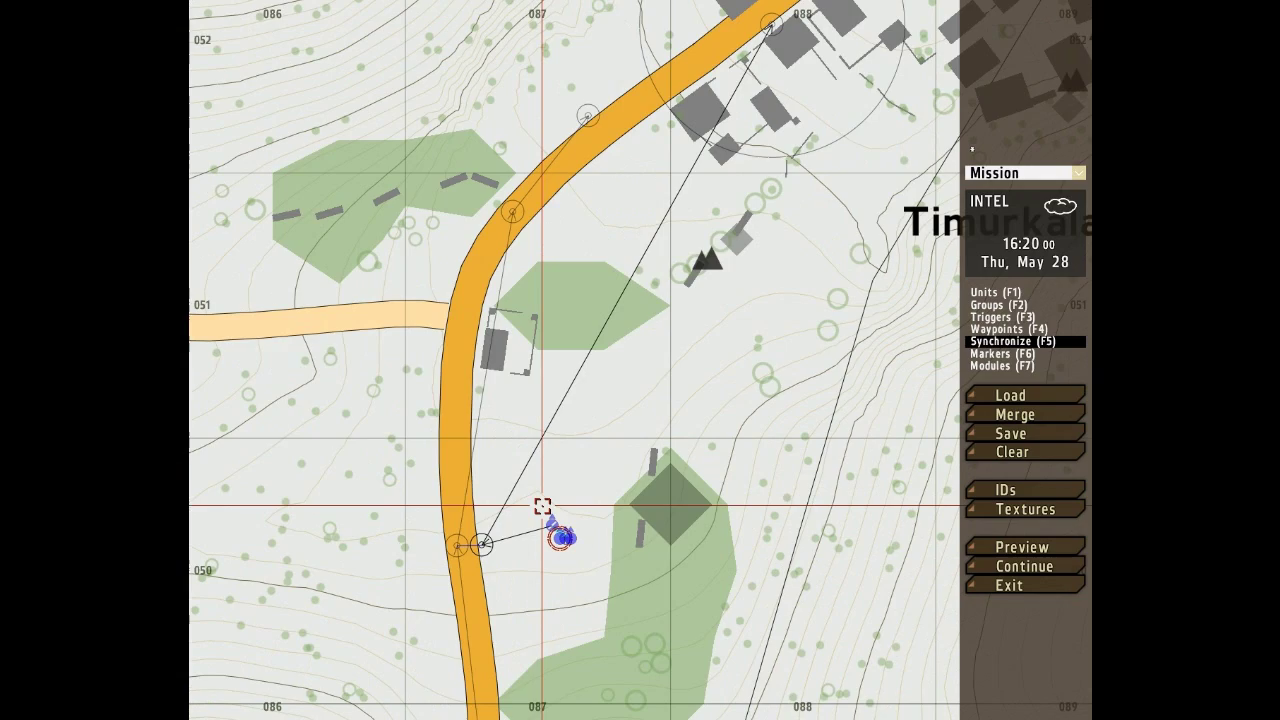
# Step: Pan along the road to inspect the group's TRANSPORT UNLOAD, HOLD and SEEK AND DESTROY waypoints near Timurkalay
pyautogui.moveTo(652, 398); pyautogui.dragTo(633, 500, button='right')
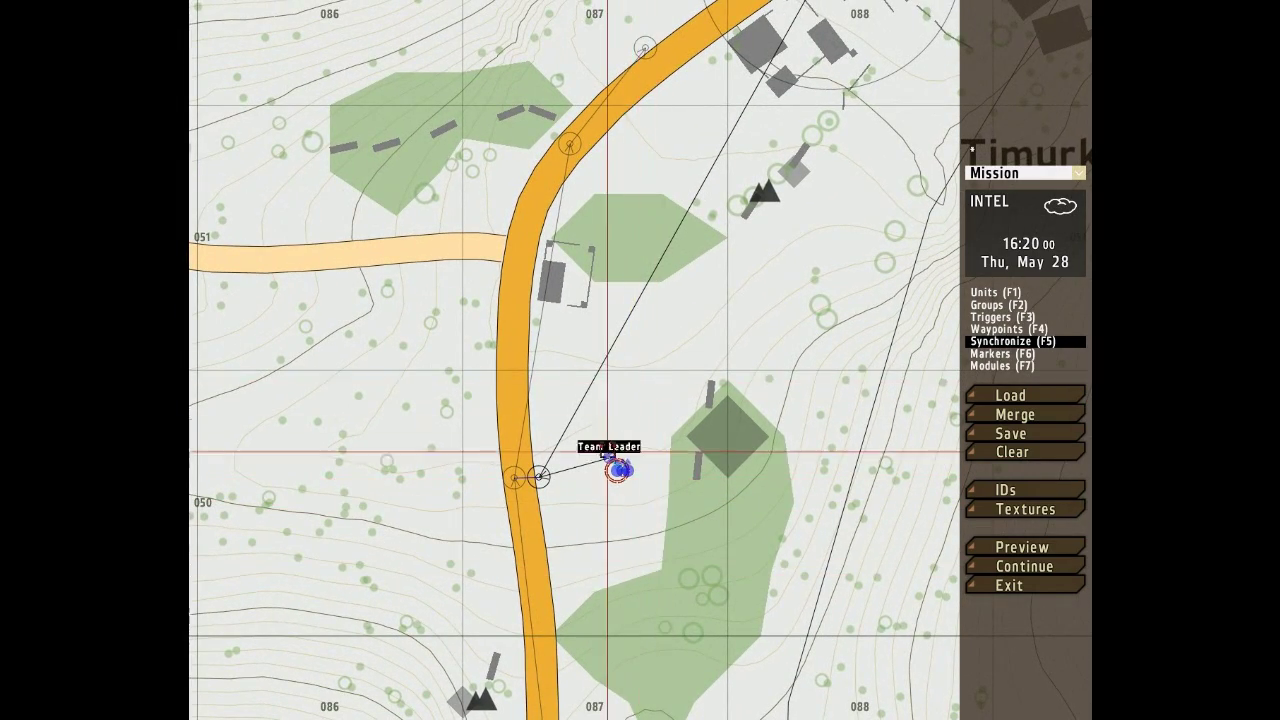
pyautogui.moveTo(609, 437); pyautogui.dragTo(571, 566, button='right')
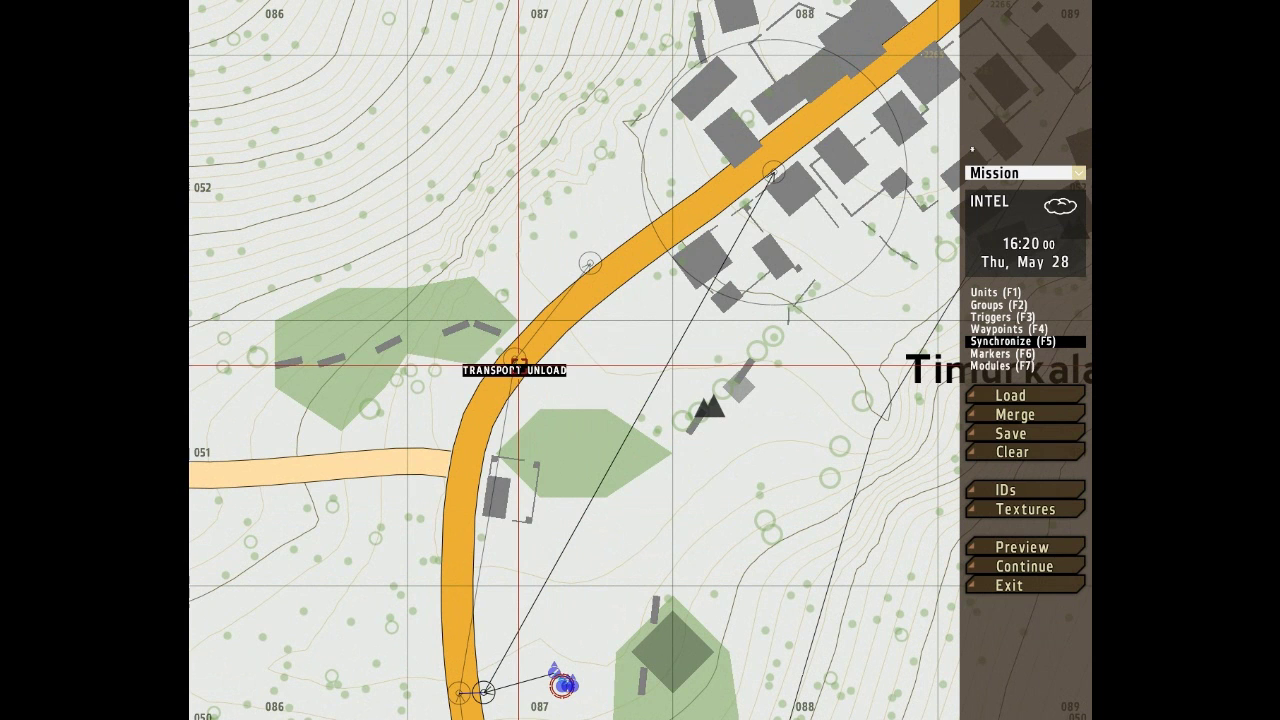
pyautogui.moveTo(703, 554); pyautogui.dragTo(736, 190, button='right')
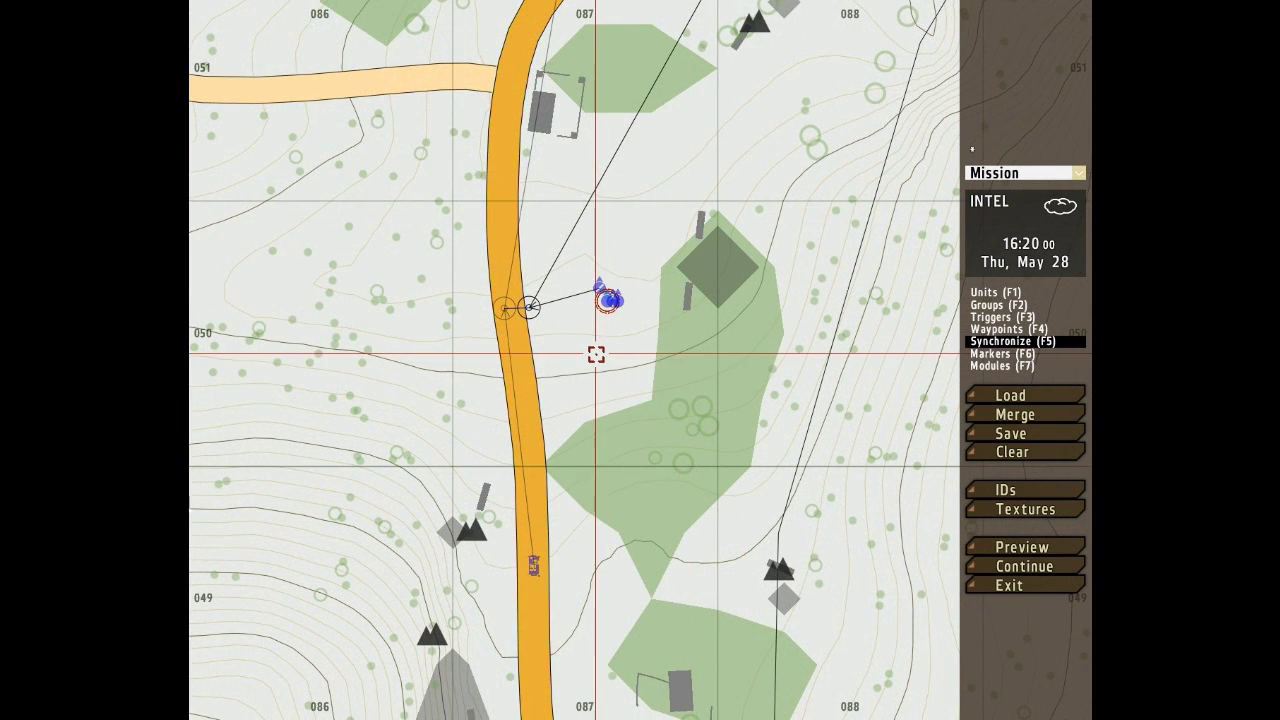
pyautogui.moveTo(543, 357); pyautogui.dragTo(570, 438, button='right')
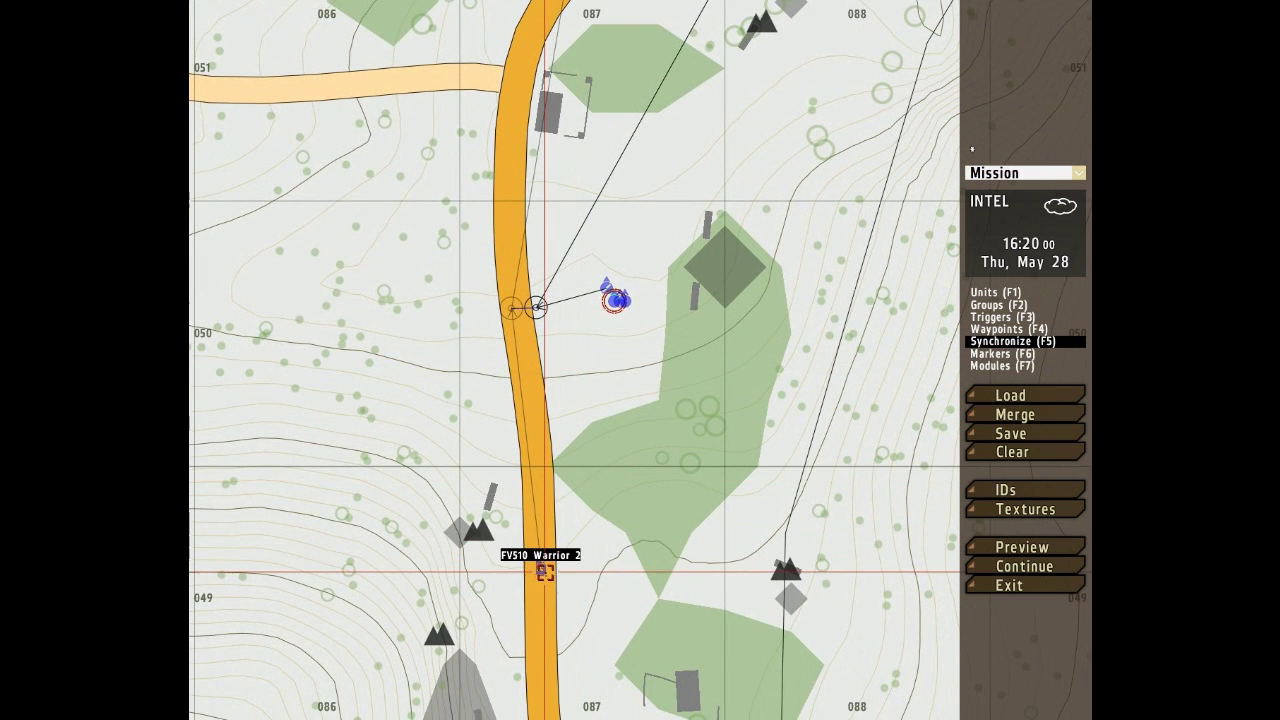
pyautogui.moveTo(544, 571); pyautogui.dragTo(548, 520)
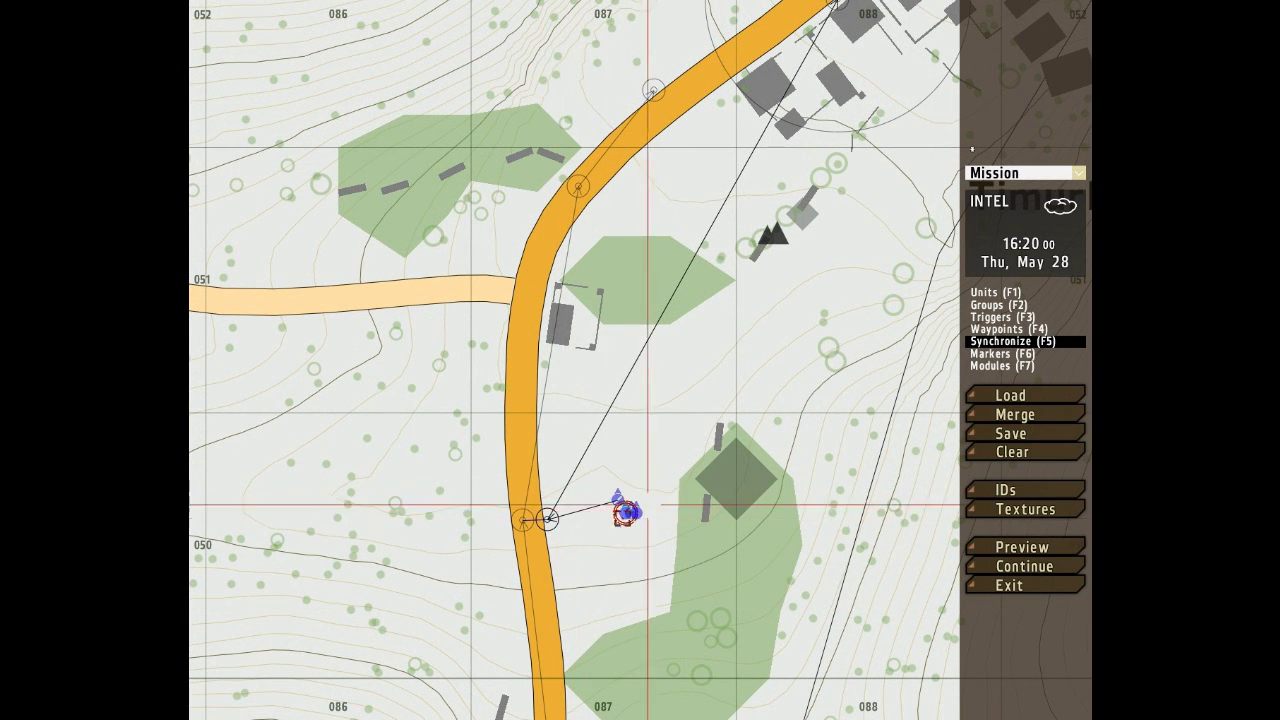
pyautogui.moveTo(626, 429); pyautogui.dragTo(605, 566, button='right')
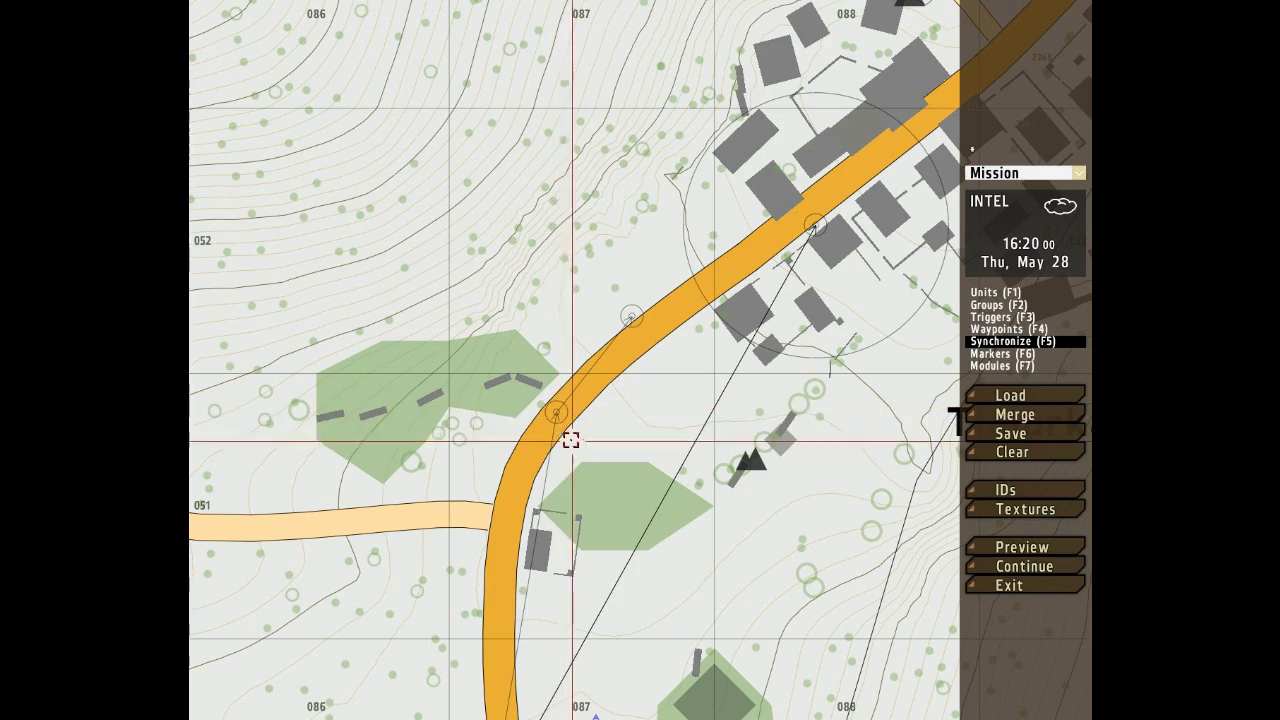
pyautogui.moveTo(643, 603); pyautogui.dragTo(654, 391, button='right')
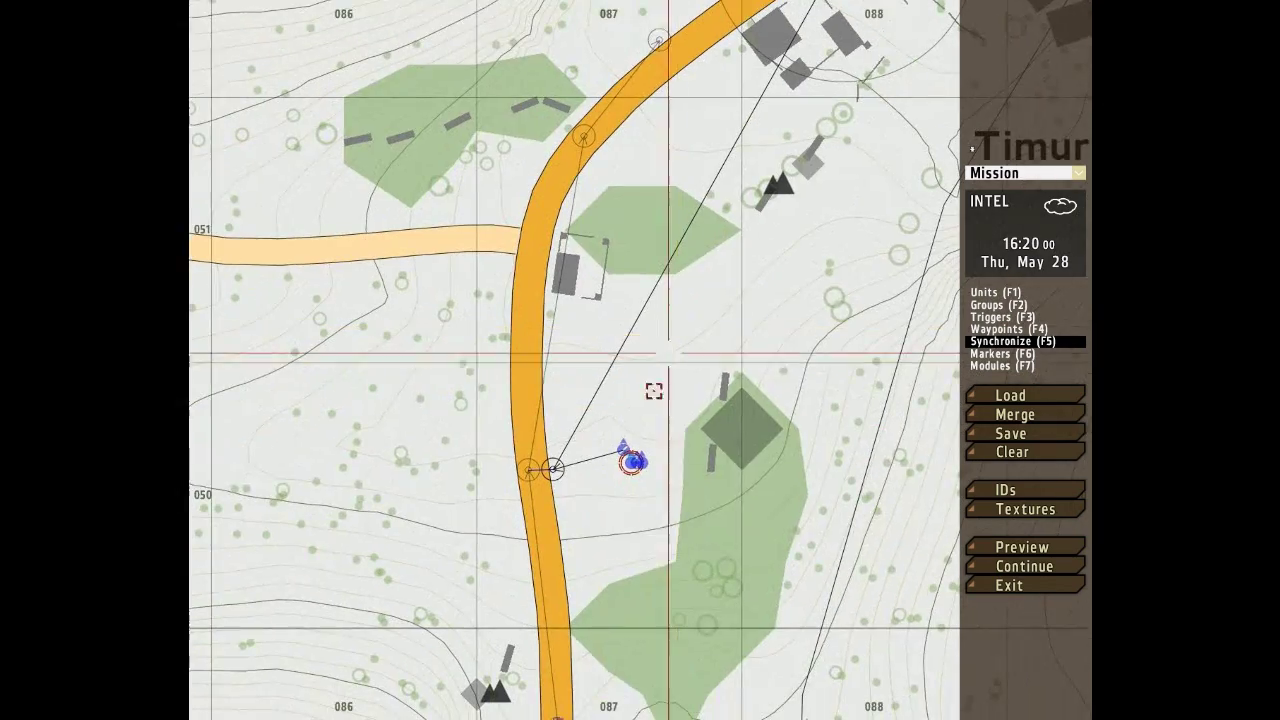
pyautogui.moveTo(603, 480); pyautogui.dragTo(576, 431, button='right')
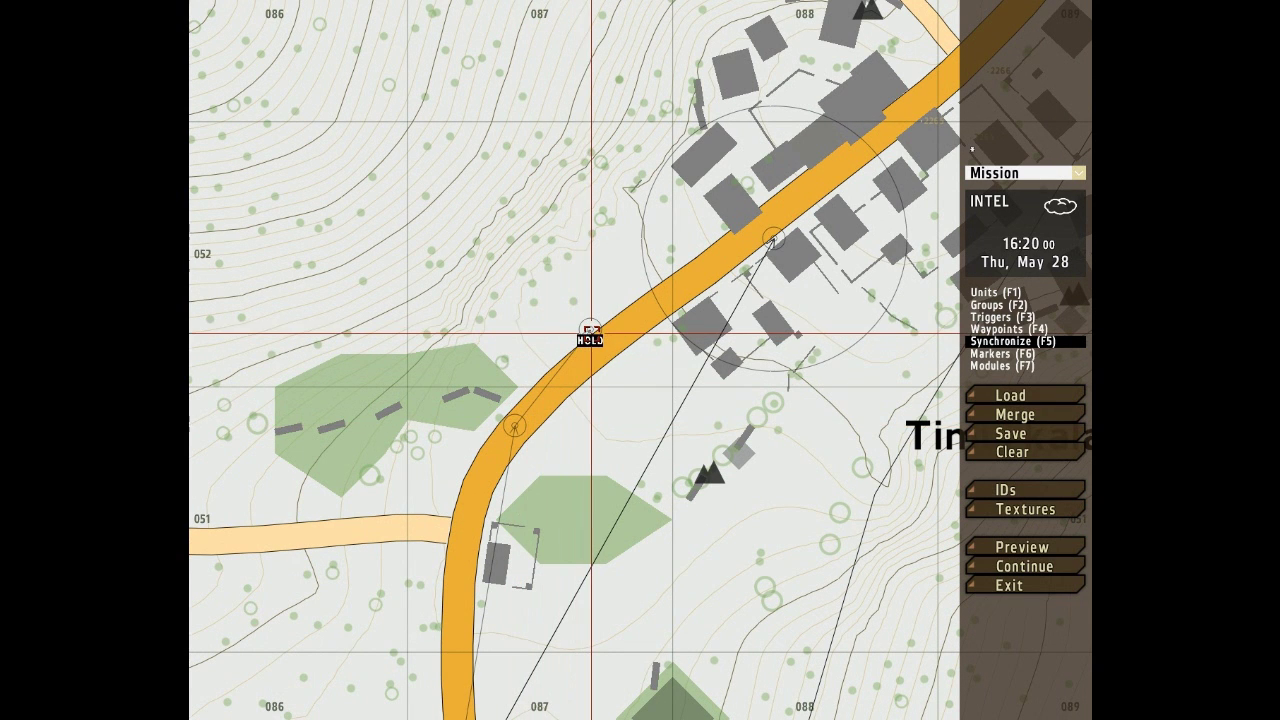
pyautogui.moveTo(606, 554); pyautogui.dragTo(628, 394, button='right')
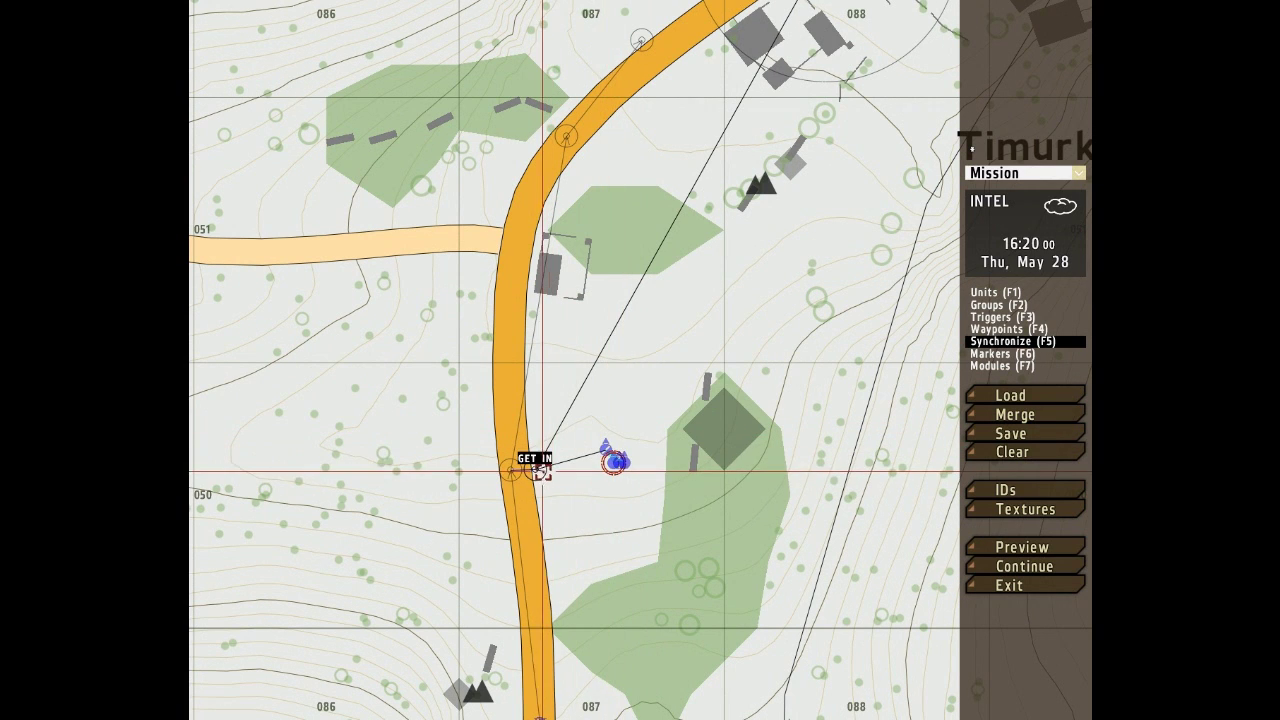
pyautogui.moveTo(594, 329); pyautogui.dragTo(496, 472, button='right')
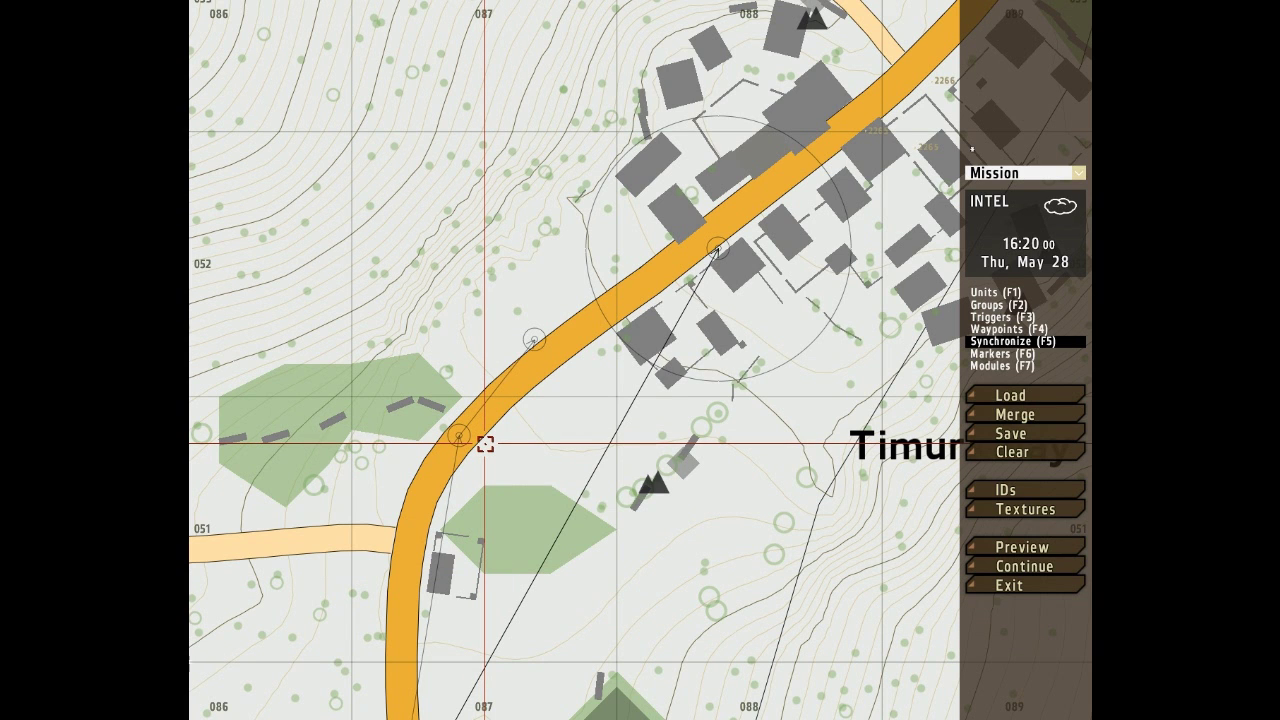
pyautogui.moveTo(706, 277); pyautogui.dragTo(567, 596, button='right')
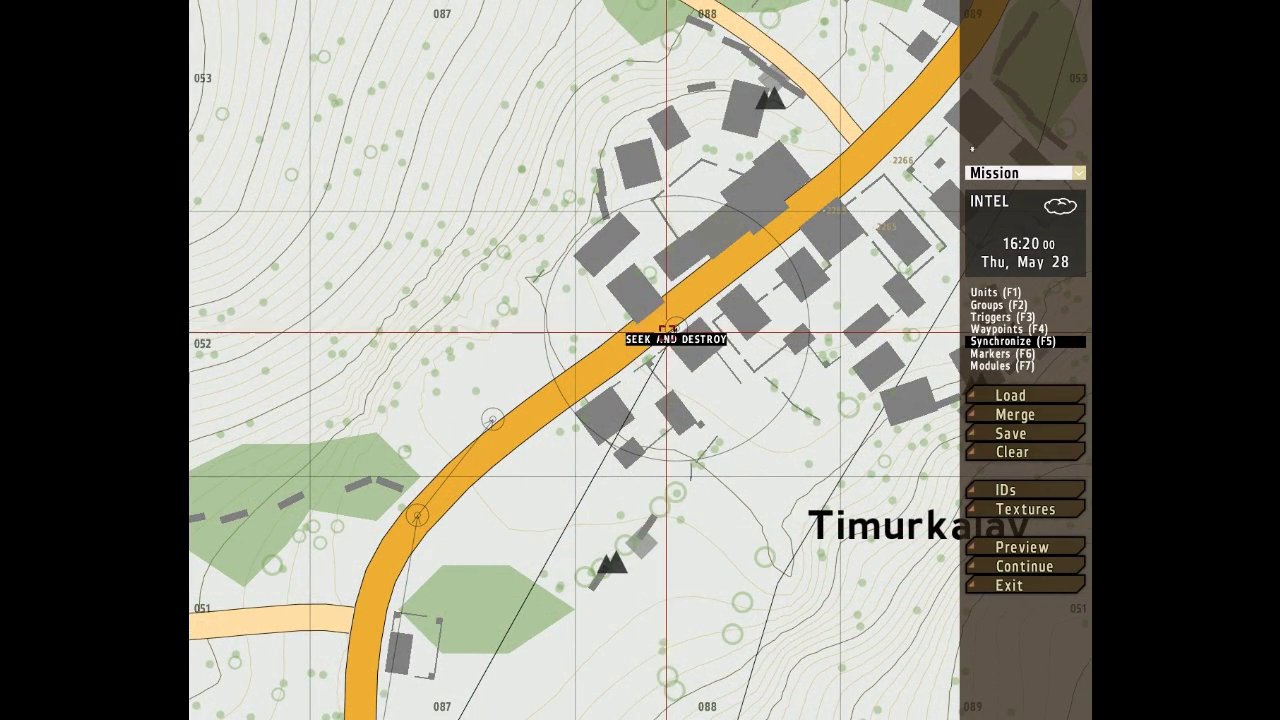
pyautogui.moveTo(494, 523); pyautogui.dragTo(560, 377, button='right')
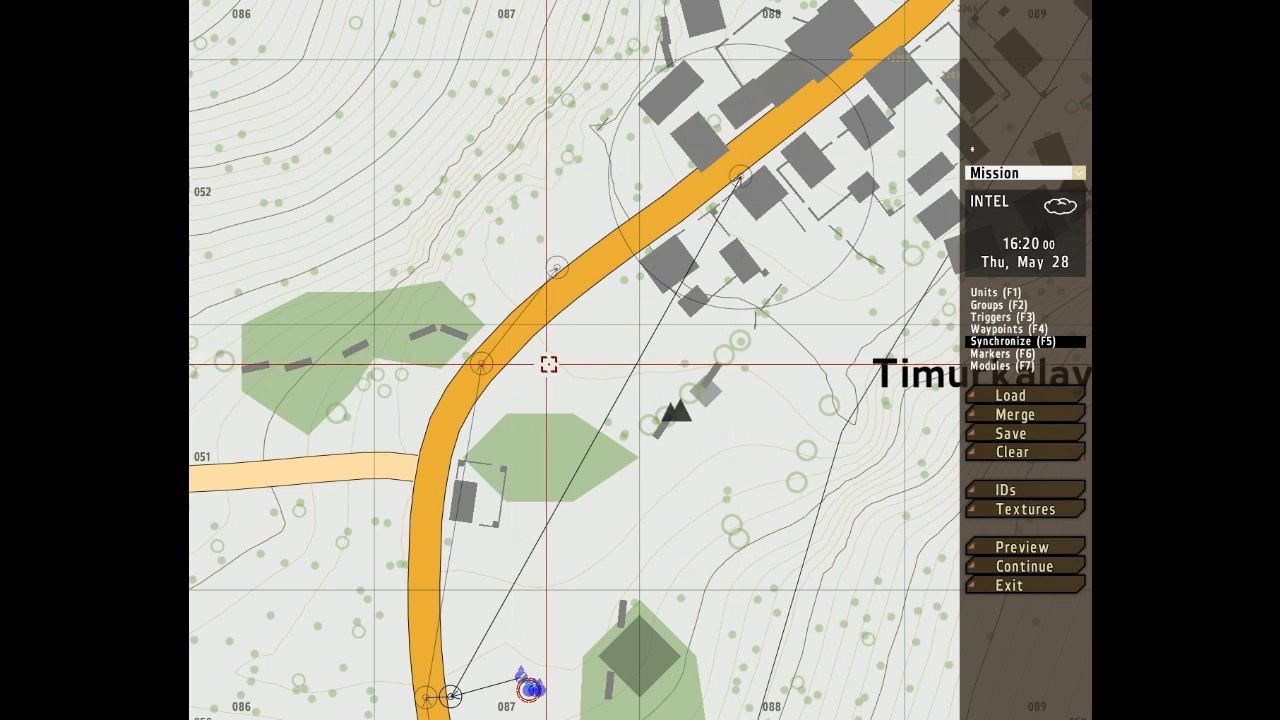
pyautogui.moveTo(620, 360); pyautogui.dragTo(678, 394, button='right')
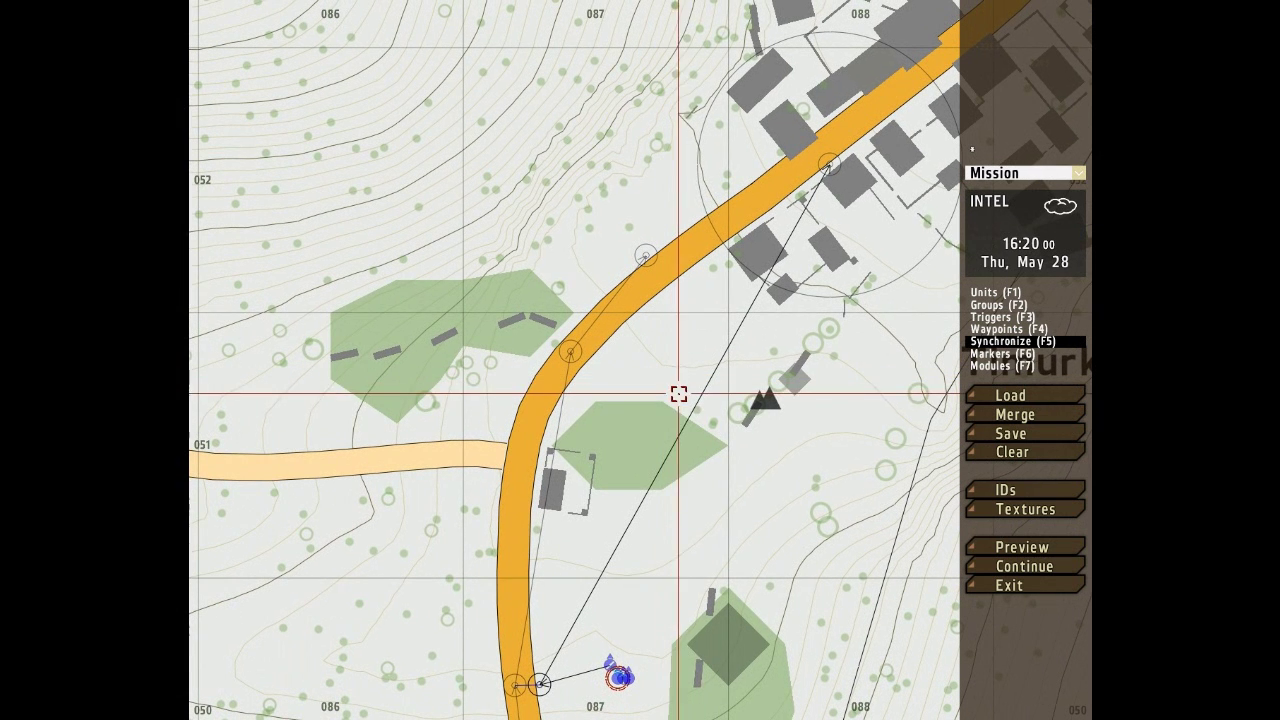
# Step: Enter Waypoints mode (F4), zoom toward Timurkalay and centre on the Garmsar group's junction waypoint
pyautogui.press('F4')
pyautogui.scroll(2, 489, 454)
pyautogui.moveTo(486, 463); pyautogui.dragTo(658, 252, button='right')
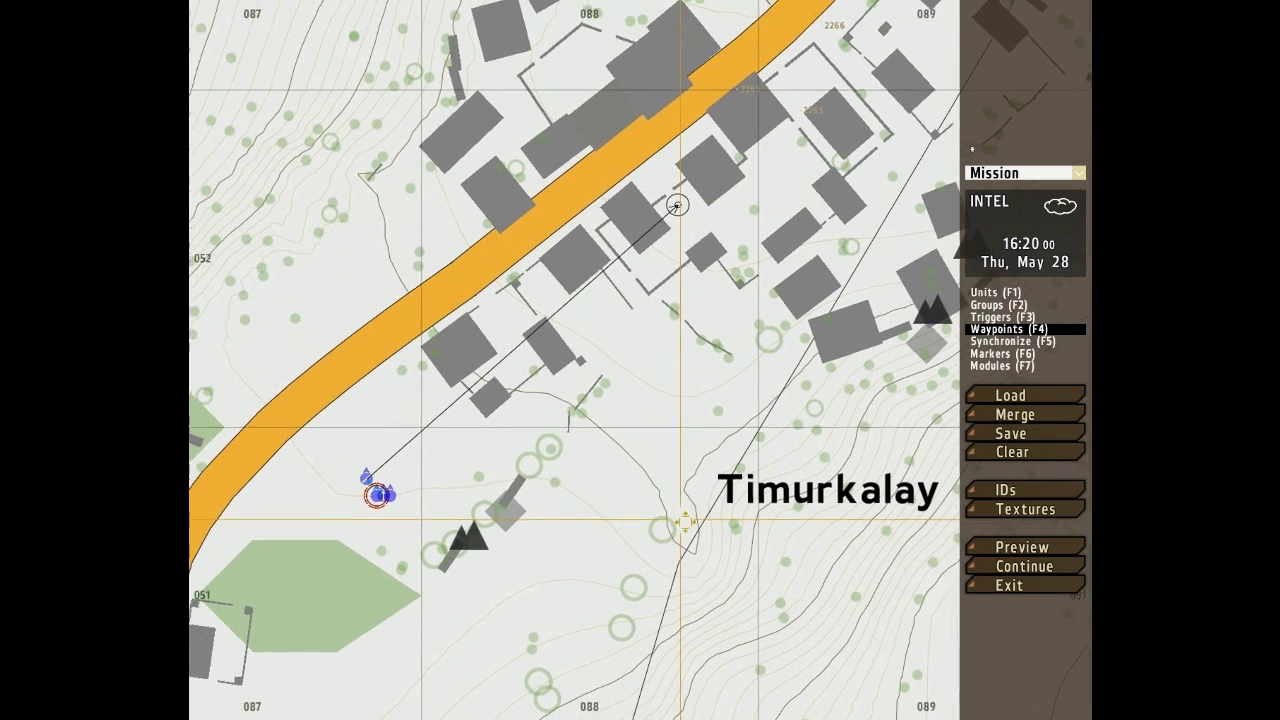
pyautogui.moveTo(677, 516); pyautogui.dragTo(717, 543, button='right')
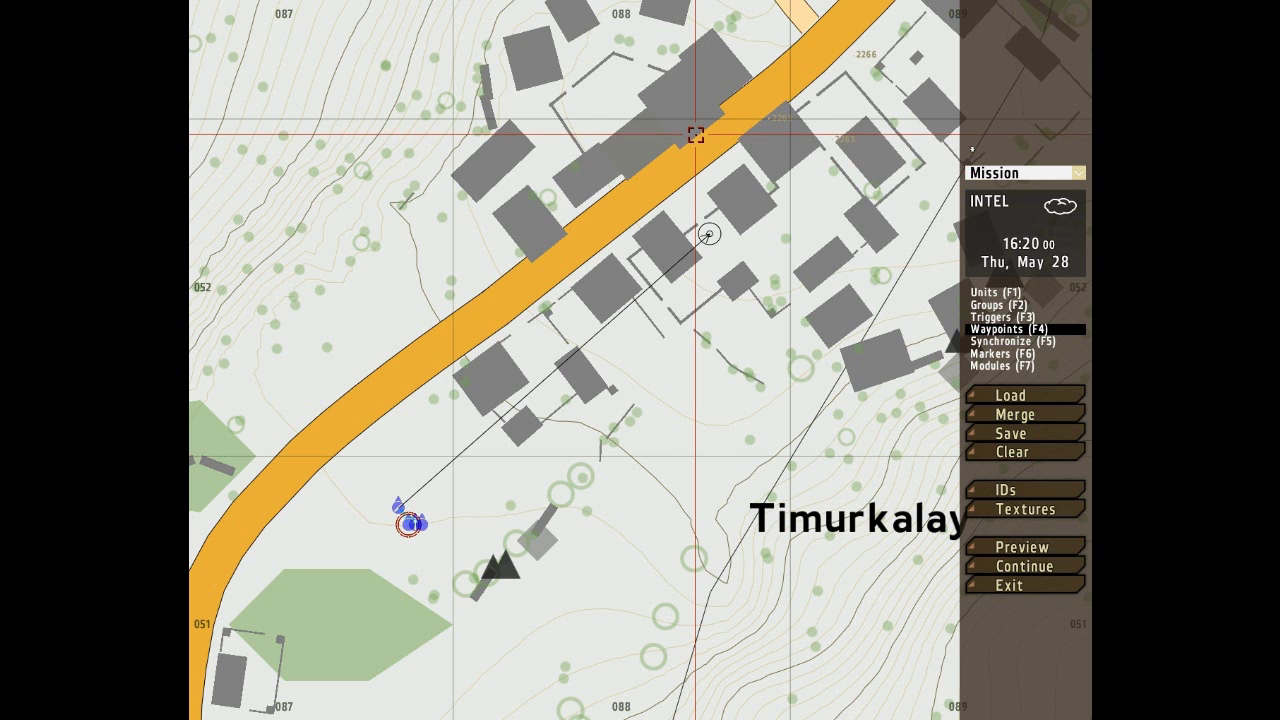
pyautogui.moveTo(543, 363); pyautogui.dragTo(523, 423, button='right')
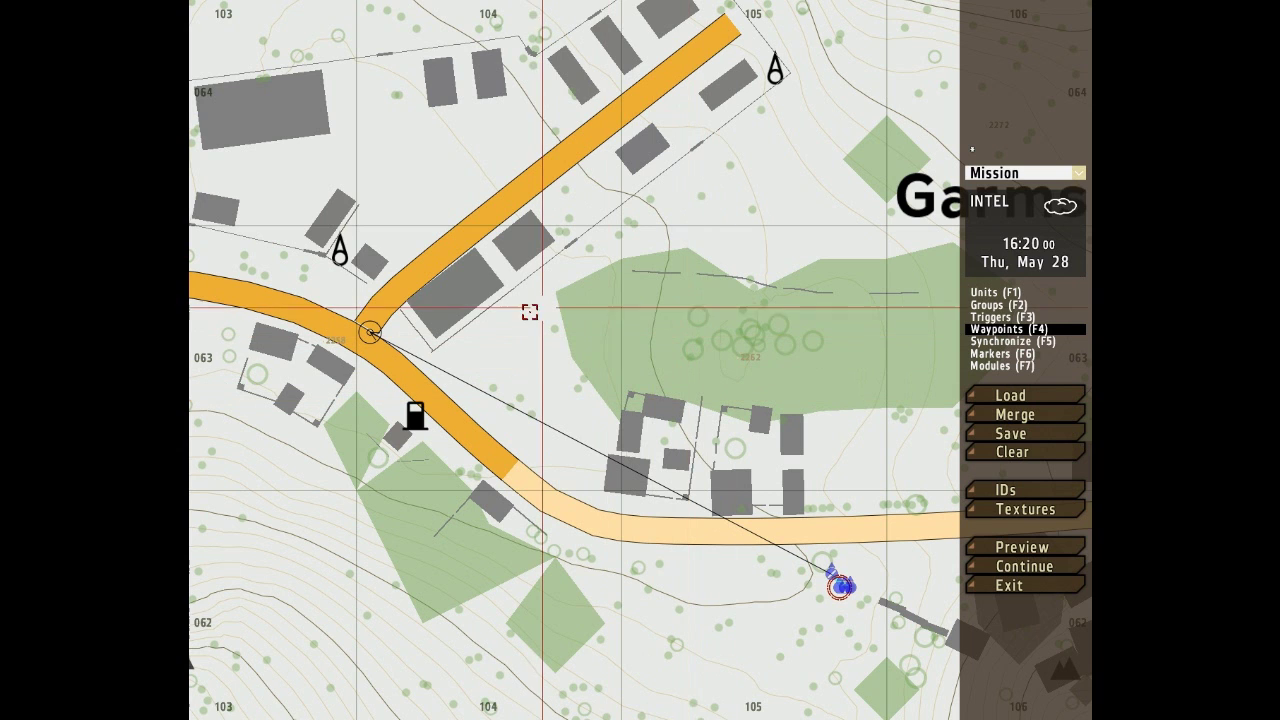
pyautogui.moveTo(528, 309); pyautogui.dragTo(566, 329, button='right')
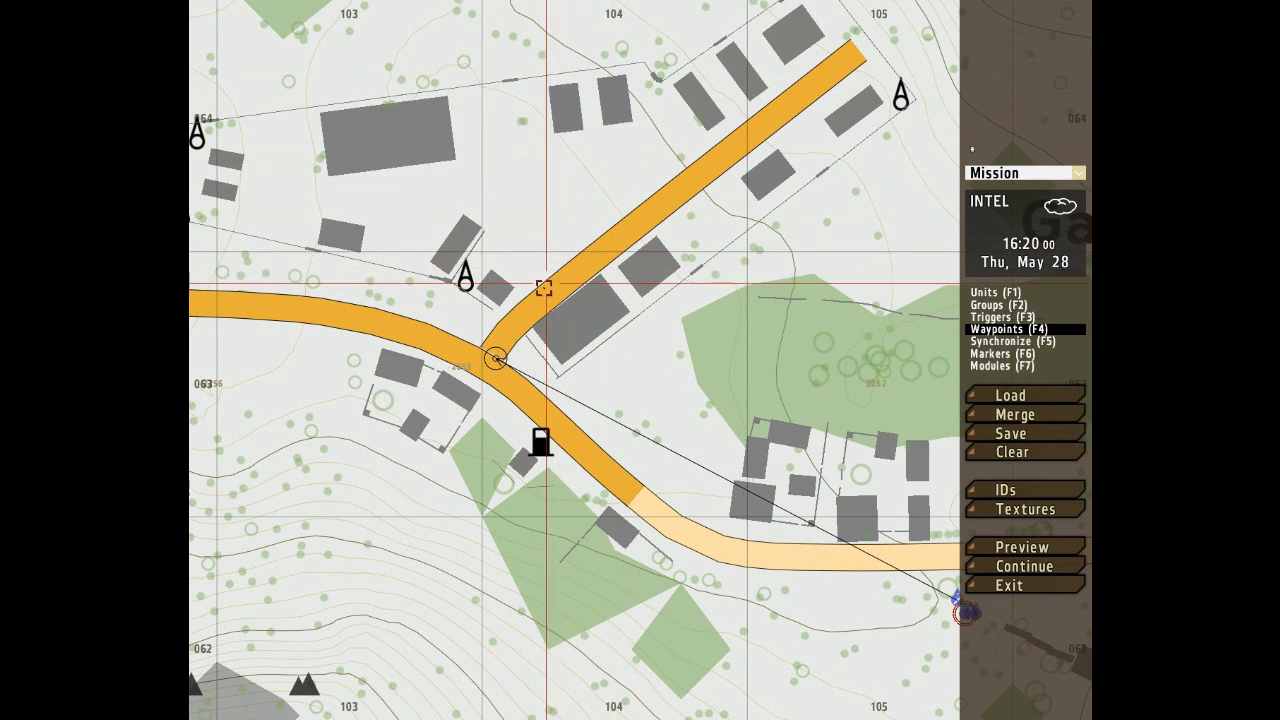
pyautogui.moveTo(580, 349); pyautogui.dragTo(443, 270, button='right')
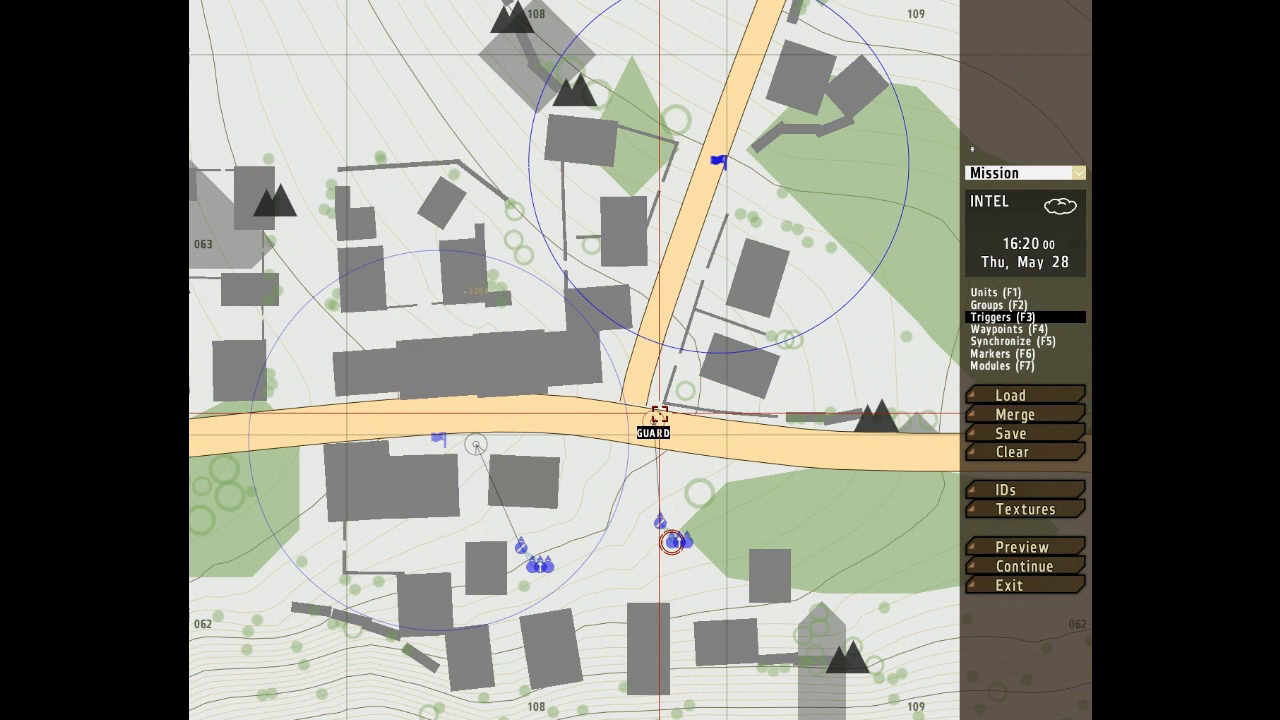
# Step: Move the 'Guarded by BLUFOR' trigger north of the crossroads and the GUARD waypoint onto the road junction
pyautogui.moveTo(741, 425); pyautogui.dragTo(688, 409, button='right')
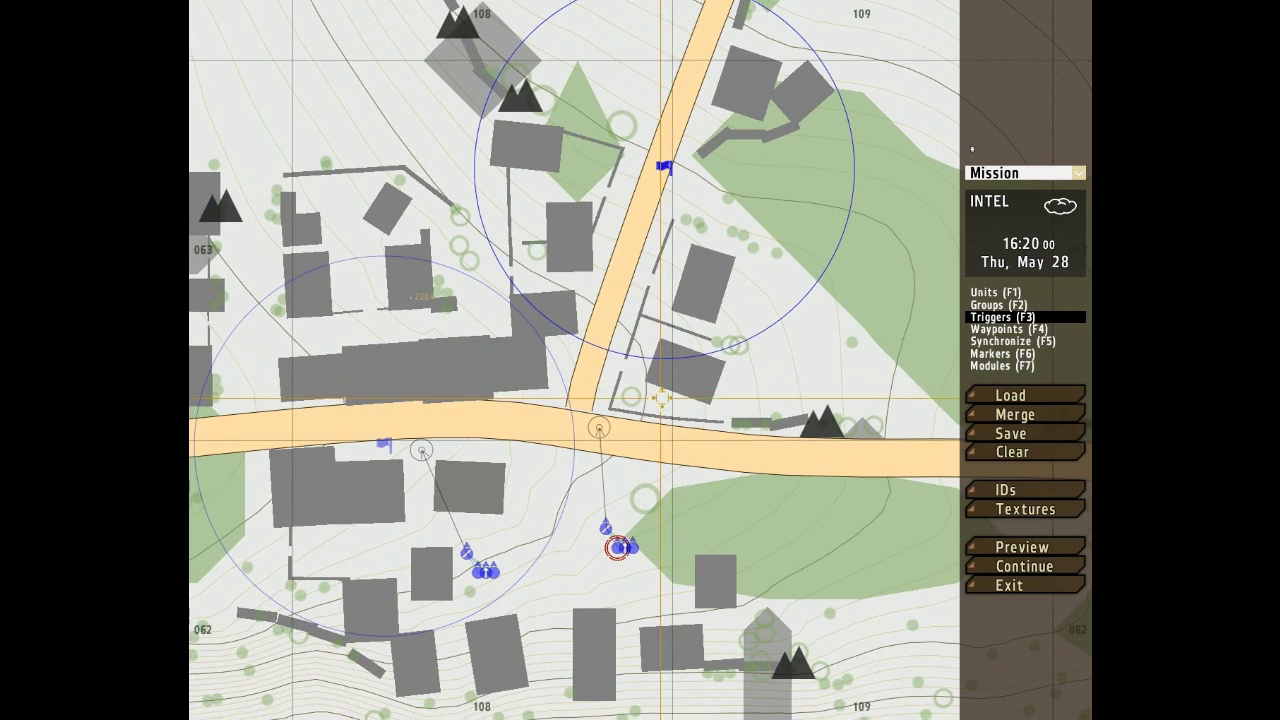
pyautogui.moveTo(661, 399); pyautogui.dragTo(718, 352, button='right')
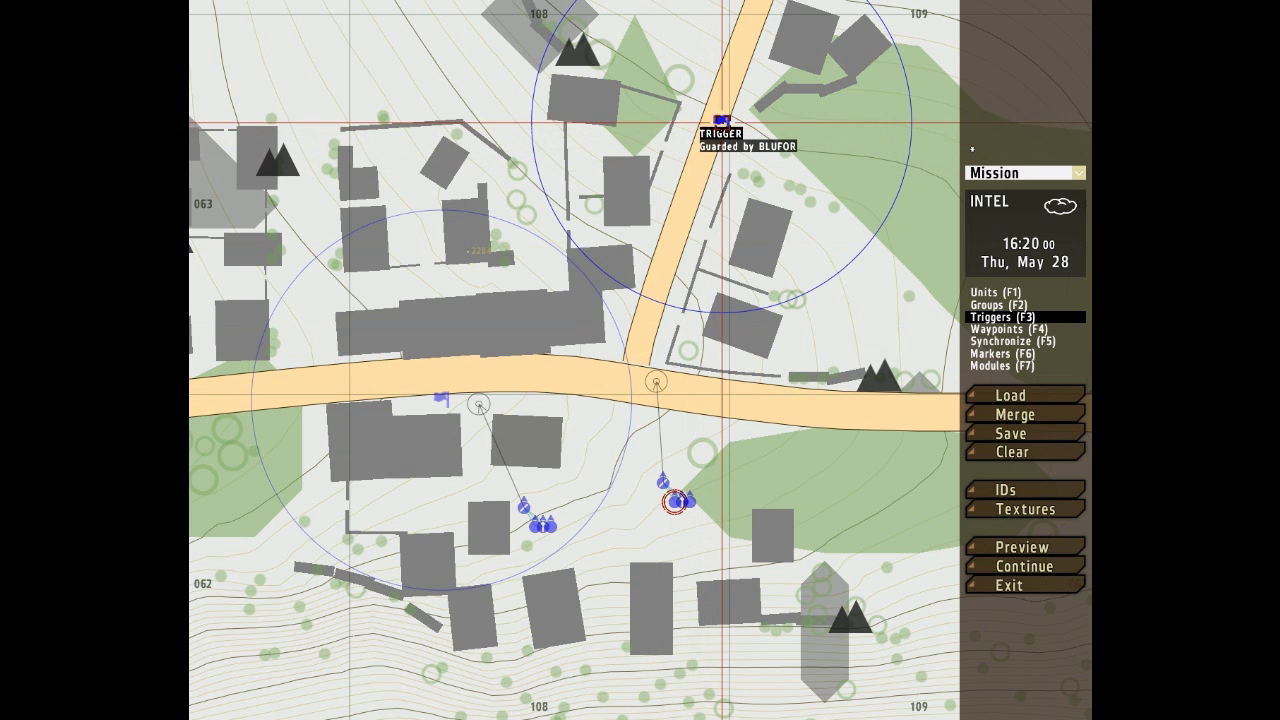
pyautogui.moveTo(712, 136); pyautogui.dragTo(731, 68)
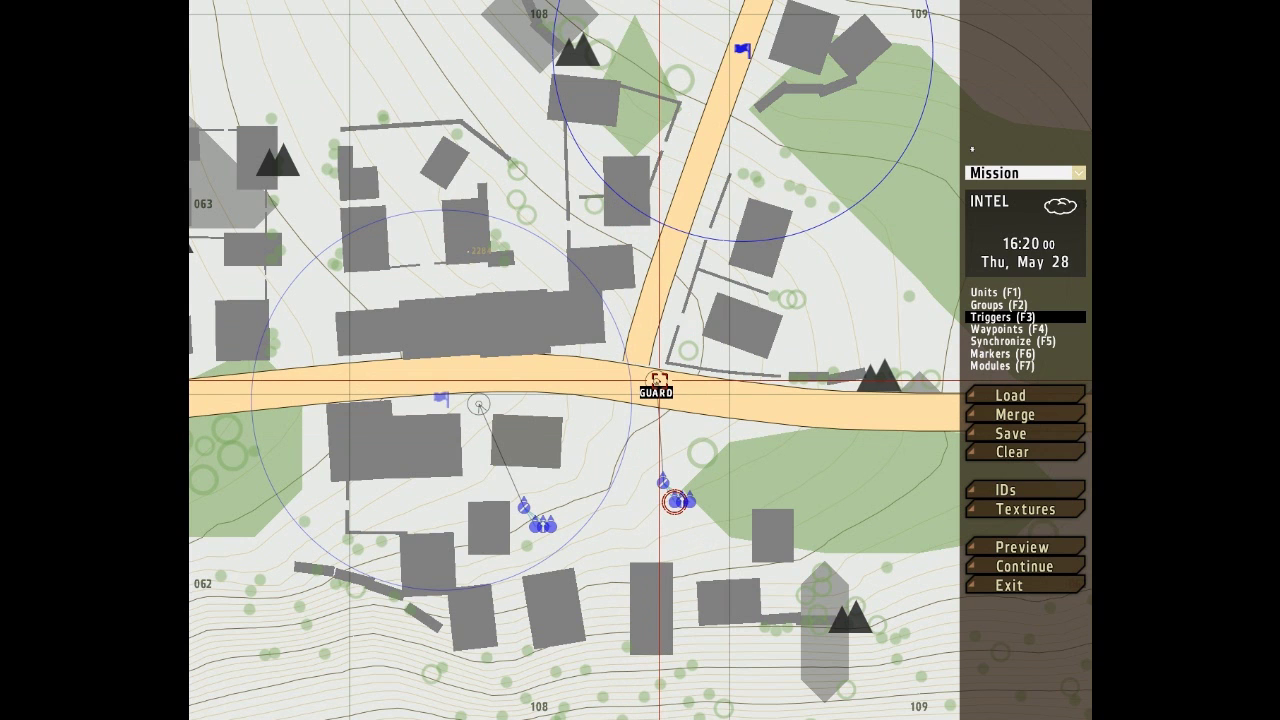
pyautogui.moveTo(658, 382); pyautogui.dragTo(656, 382)
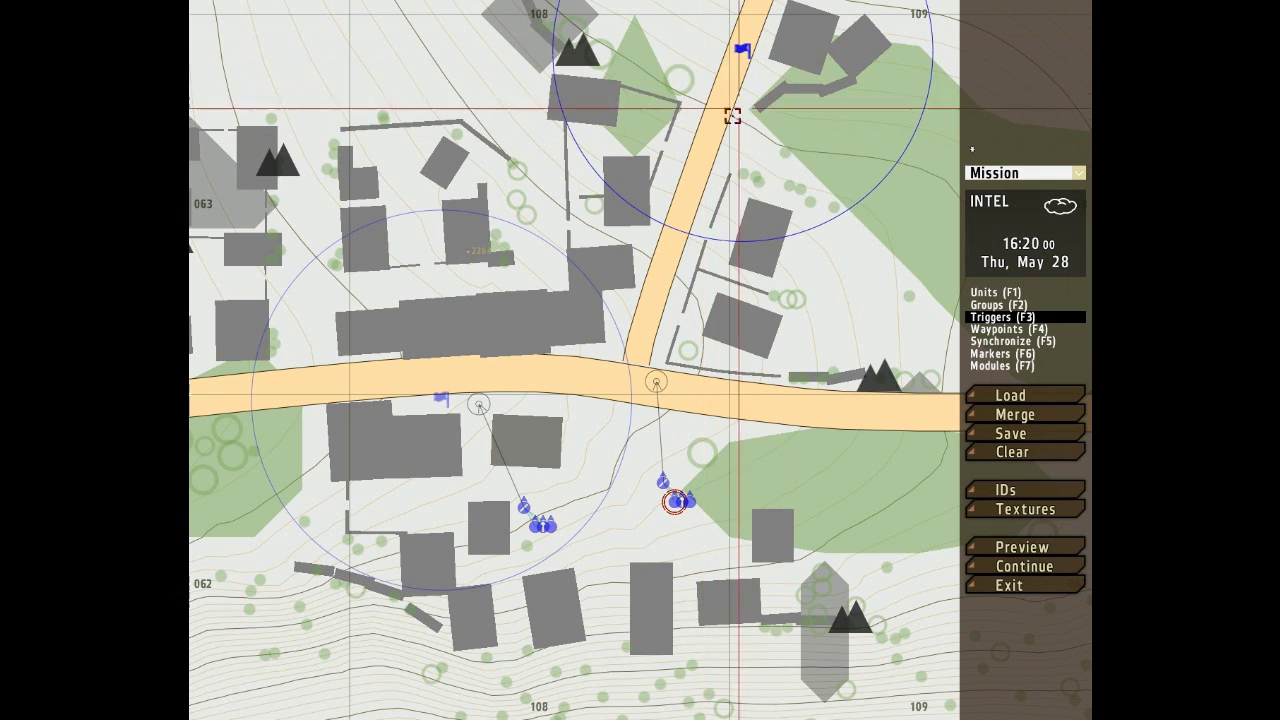
pyautogui.moveTo(729, 114); pyautogui.dragTo(583, 345, button='right')
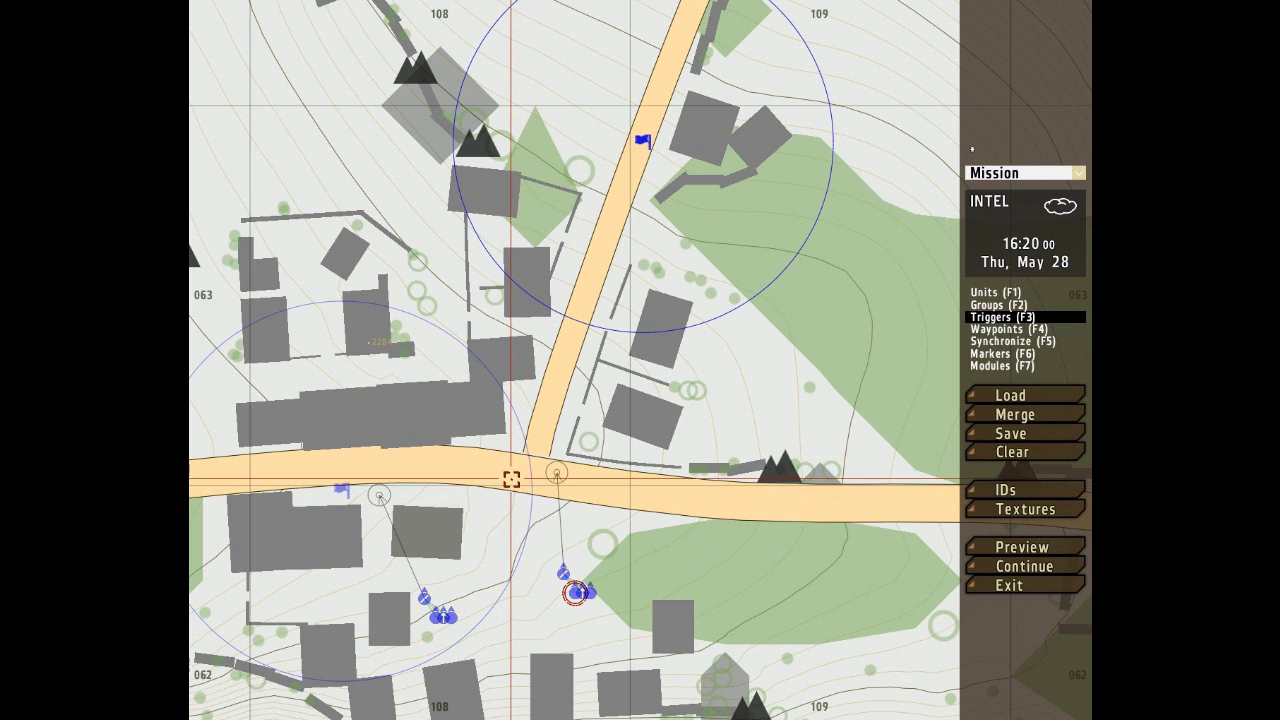
# Step: Pan the map to centre on the road fork and junction west of Sagram
pyautogui.moveTo(542, 386); pyautogui.dragTo(654, 309, button='right')
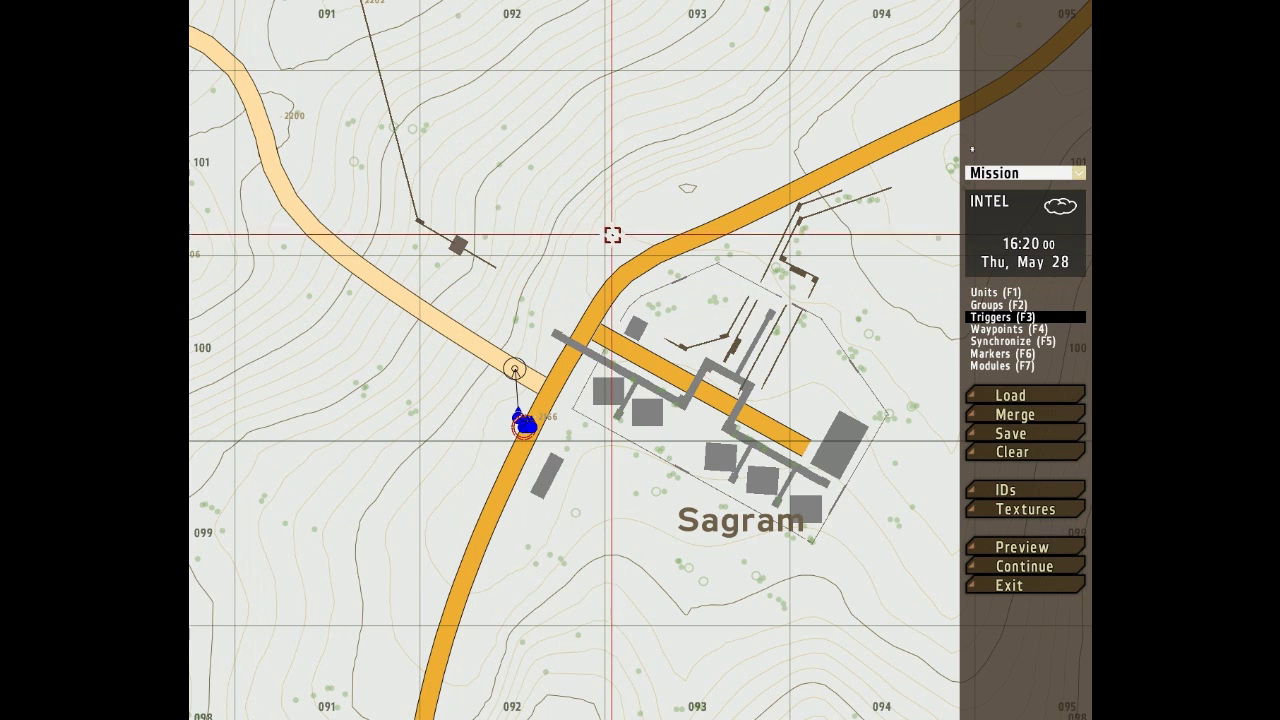
# Step: Zoom in, nudge the Grenadier up-left and move its TALK waypoint closer to the road
pyautogui.scroll(5, 603, 266)
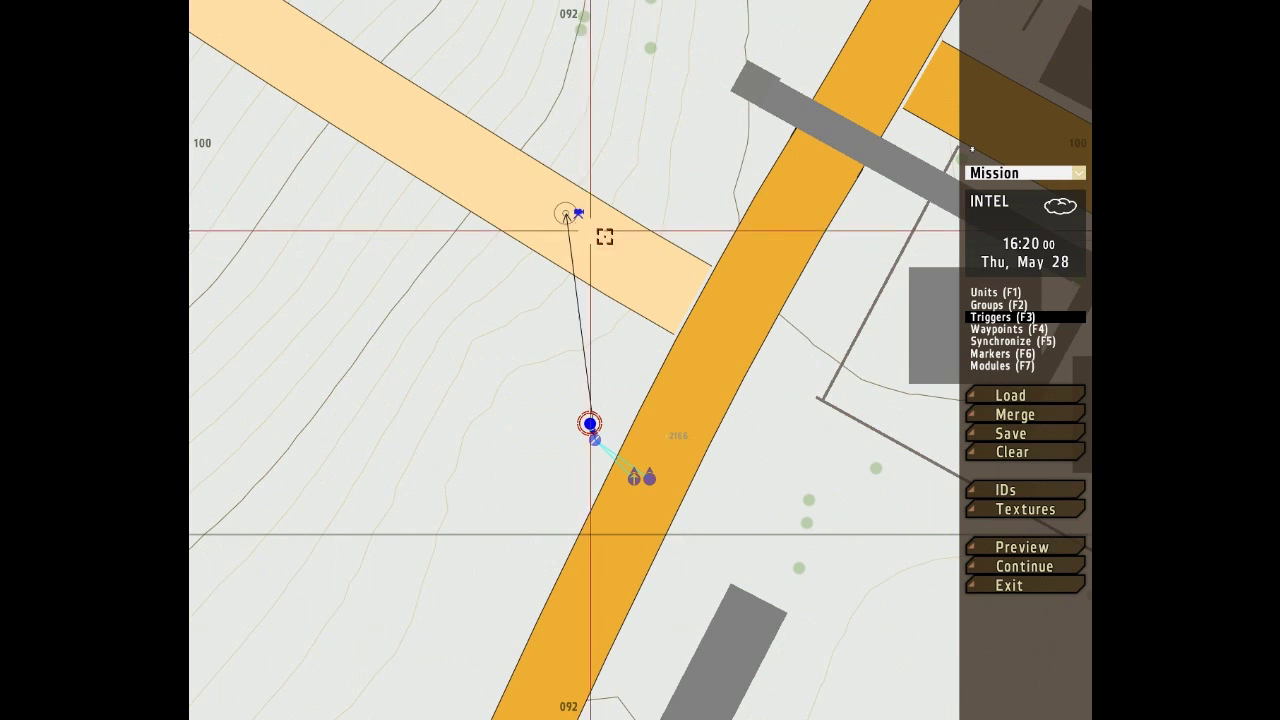
pyautogui.moveTo(589, 420)
pyautogui.mouseDown()
pyautogui.moveTo(574, 410)
pyautogui.moveTo(583, 416)
pyautogui.mouseUp()
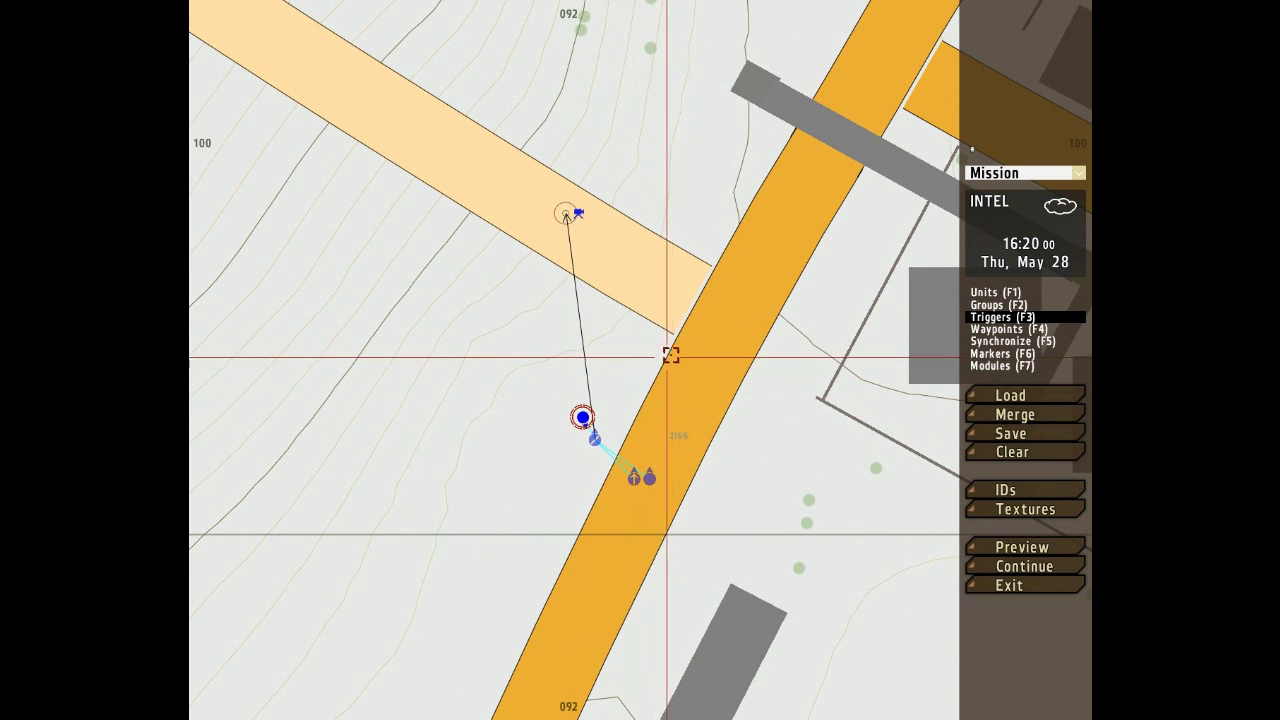
pyautogui.moveTo(677, 351); pyautogui.dragTo(626, 354, button='right')
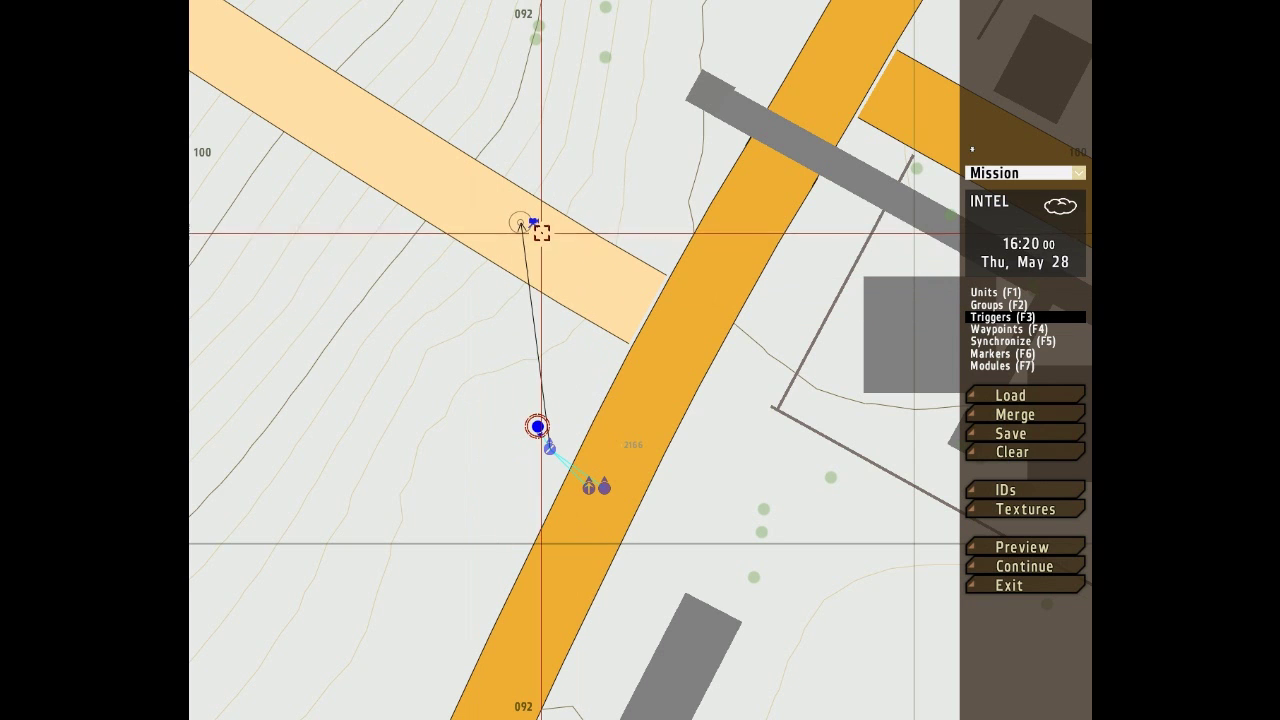
pyautogui.moveTo(522, 221); pyautogui.dragTo(634, 359)
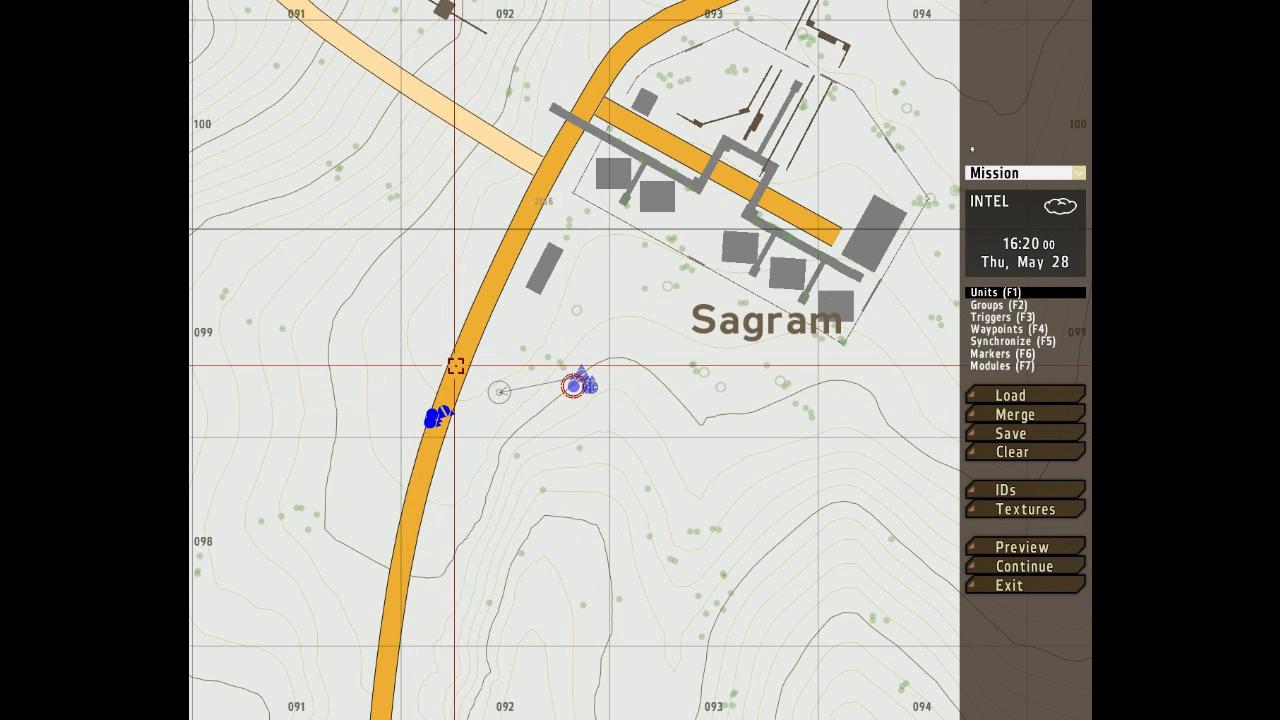
pyautogui.scroll(2, 455, 385)
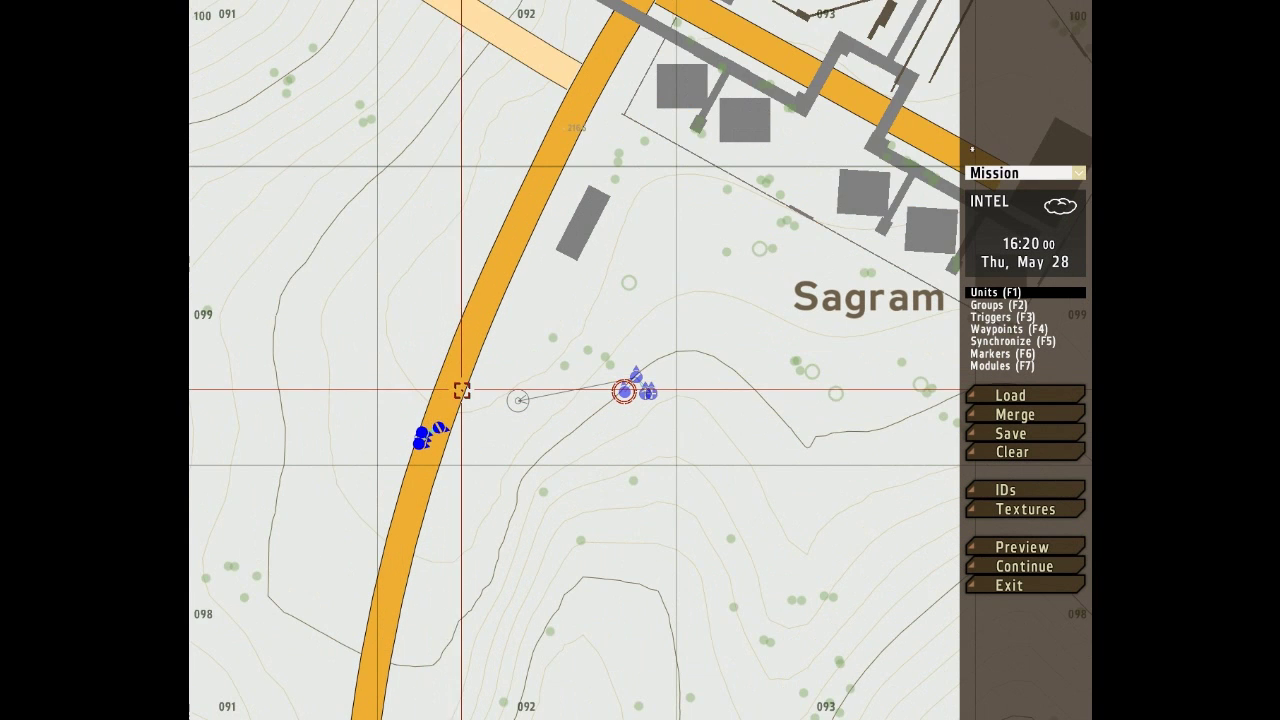
pyautogui.scroll(1, 488, 385)
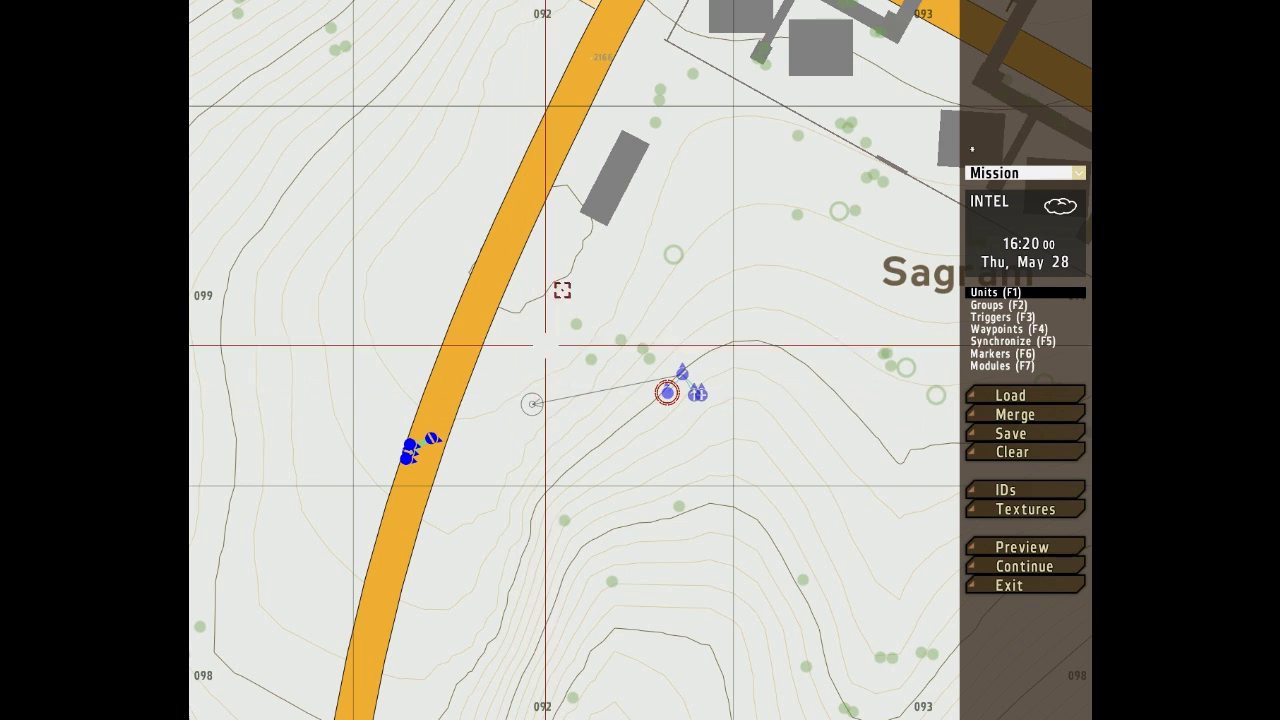
pyautogui.scroll(1, 611, 309)
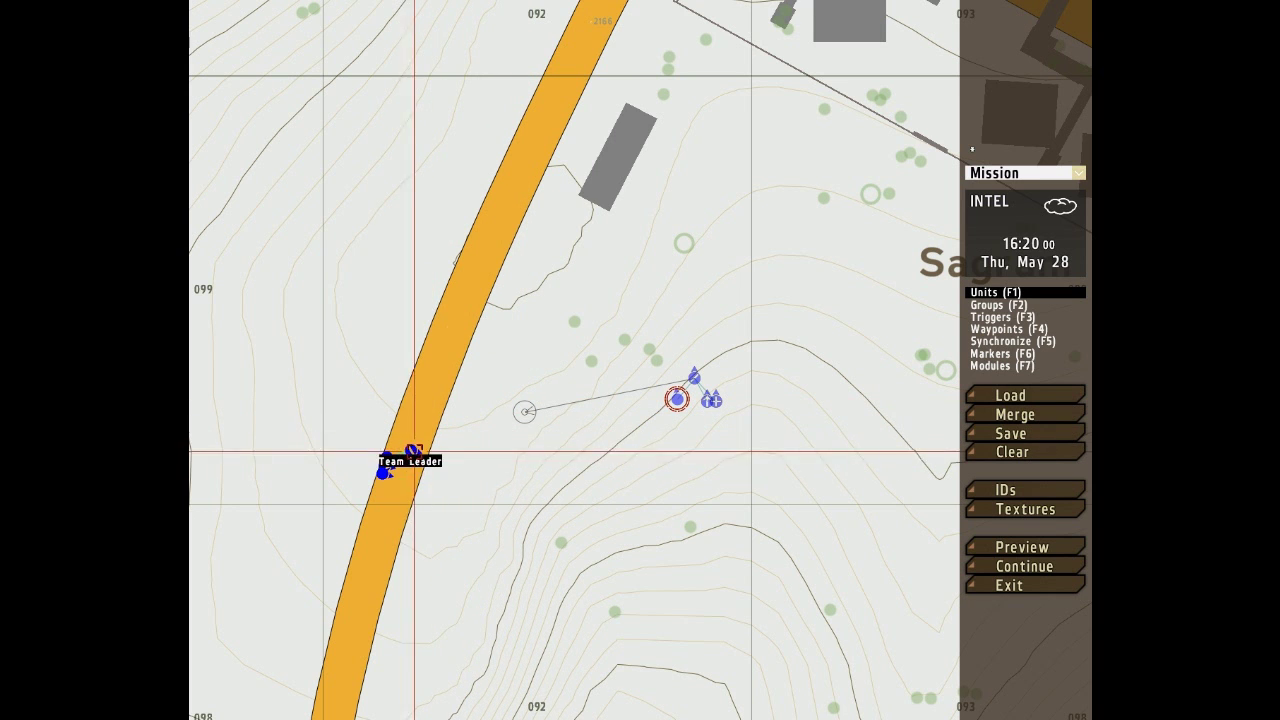
pyautogui.click(403, 446)
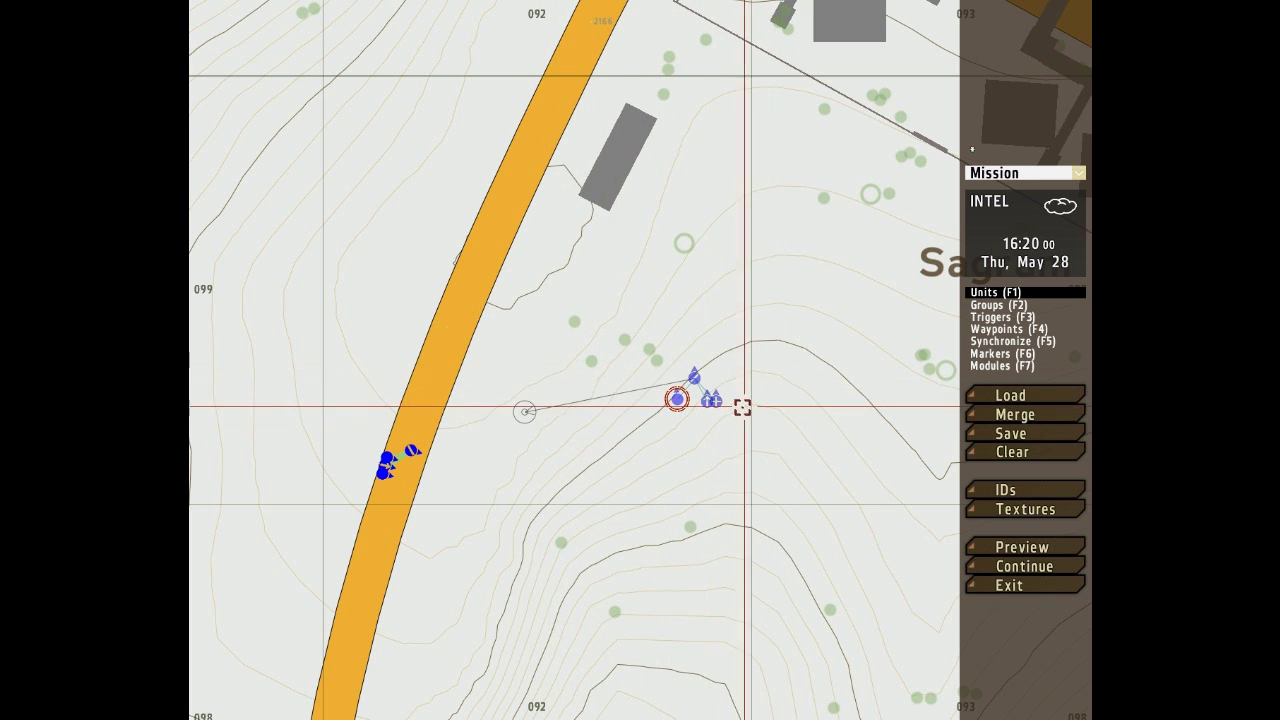
pyautogui.moveTo(506, 516); pyautogui.dragTo(509, 457, button='right')
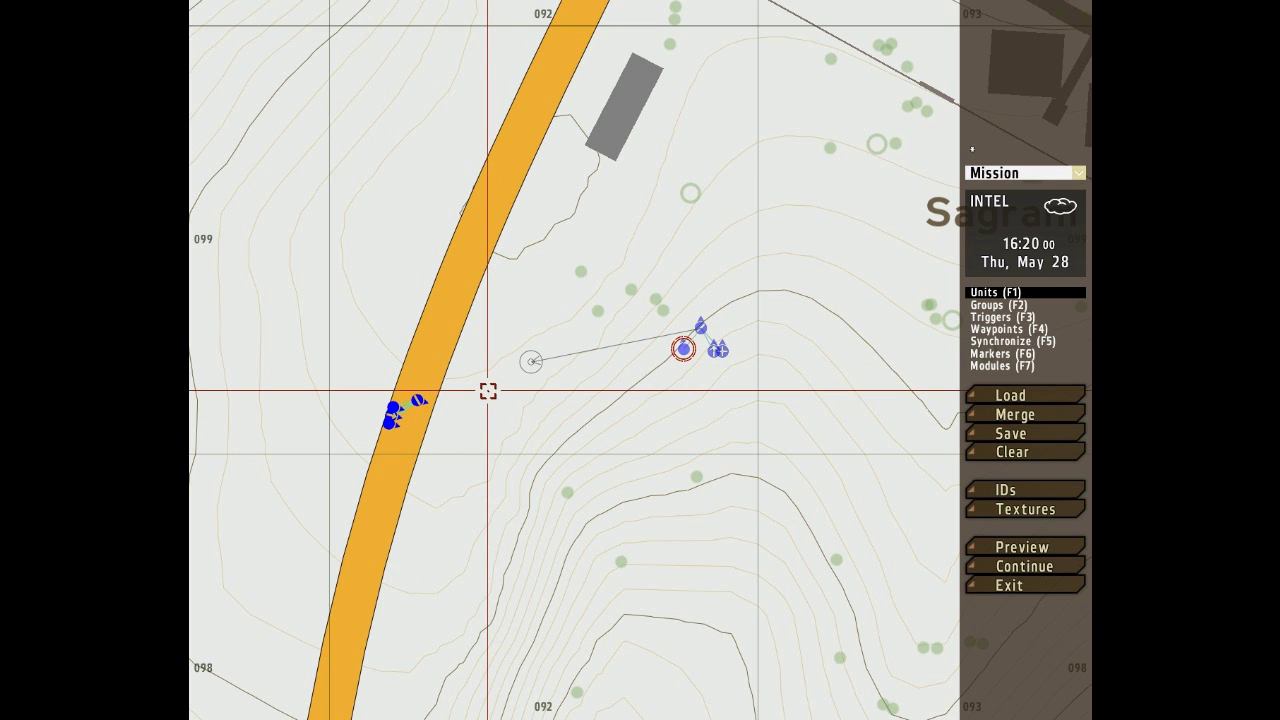
pyautogui.press('F4')
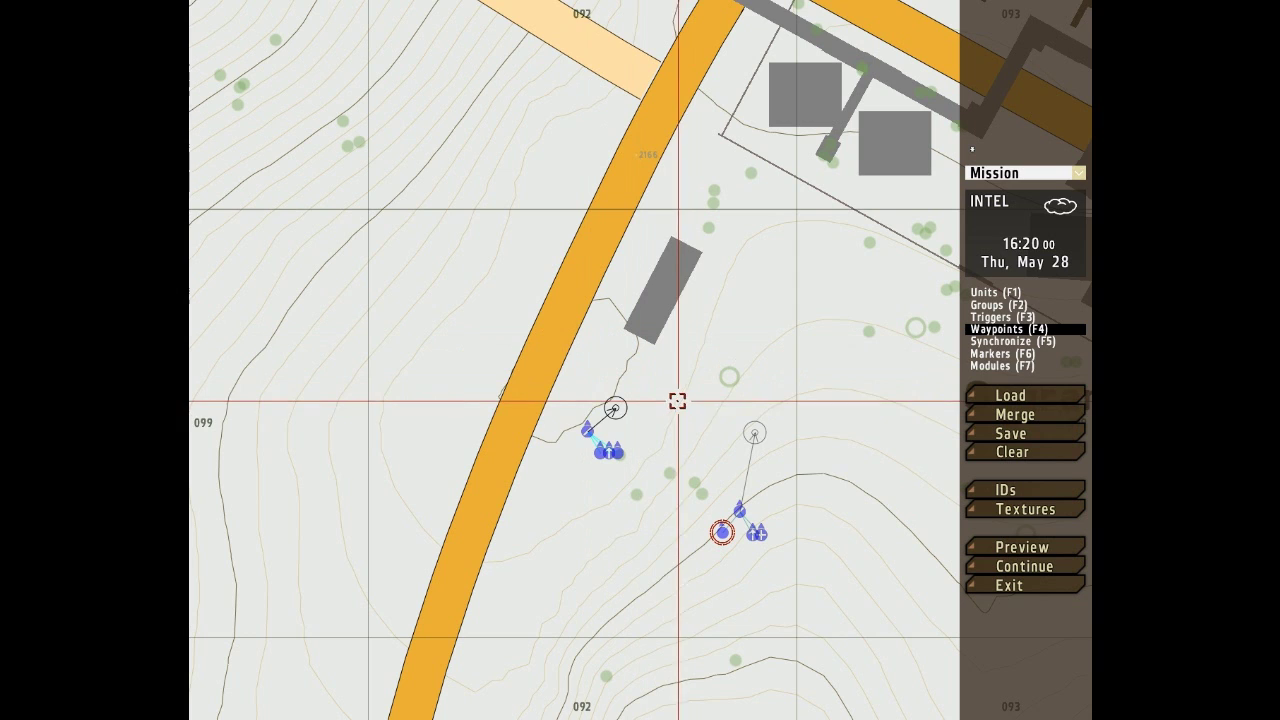
# Step: Pan the map over the two blue groups southwest of Sagram
pyautogui.moveTo(677, 400); pyautogui.dragTo(643, 393, button='right')
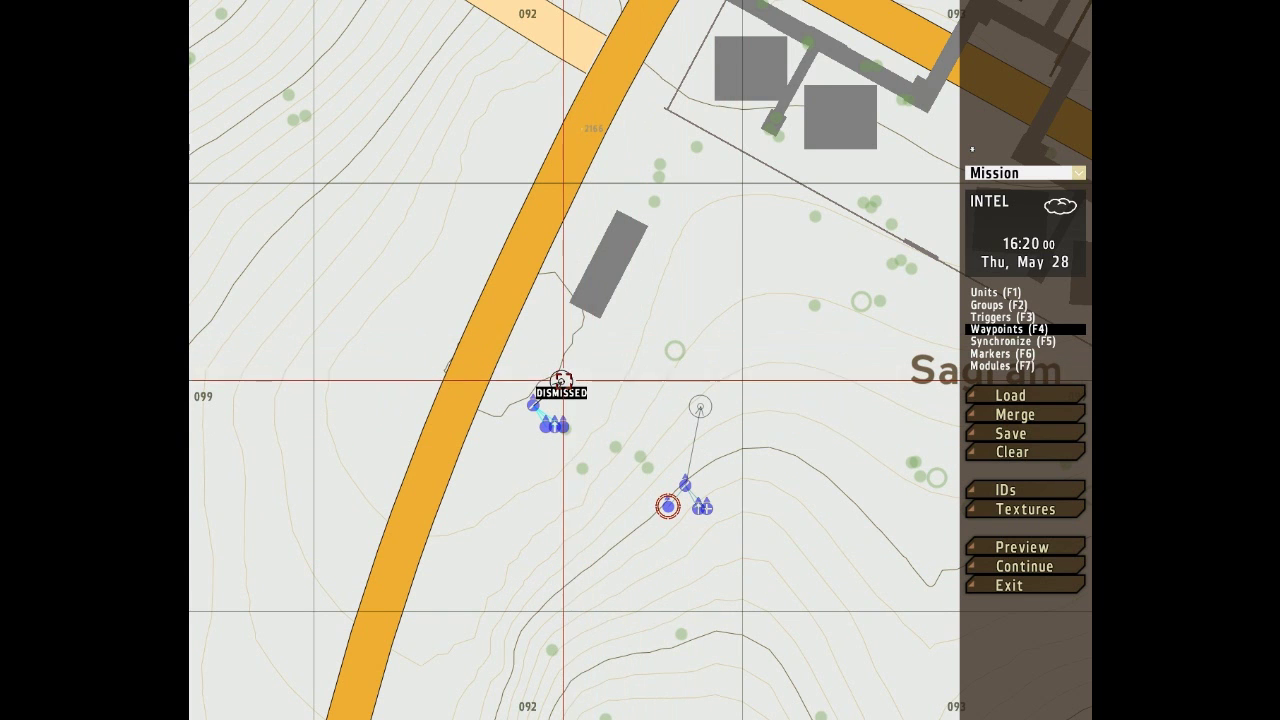
# Step: Position the DISMISSED waypoint just north of the infantry group west of Sagram
pyautogui.moveTo(561, 381); pyautogui.dragTo(548, 351)
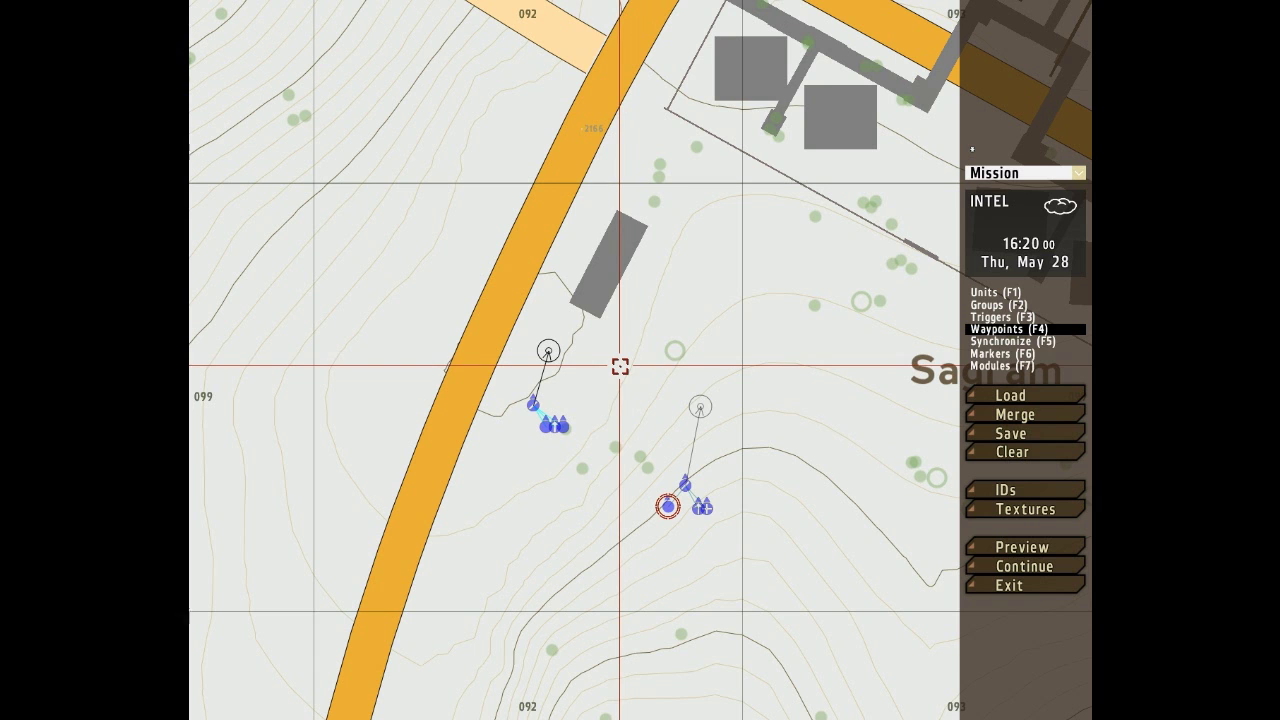
pyautogui.press('Up')
pyautogui.press('Right')
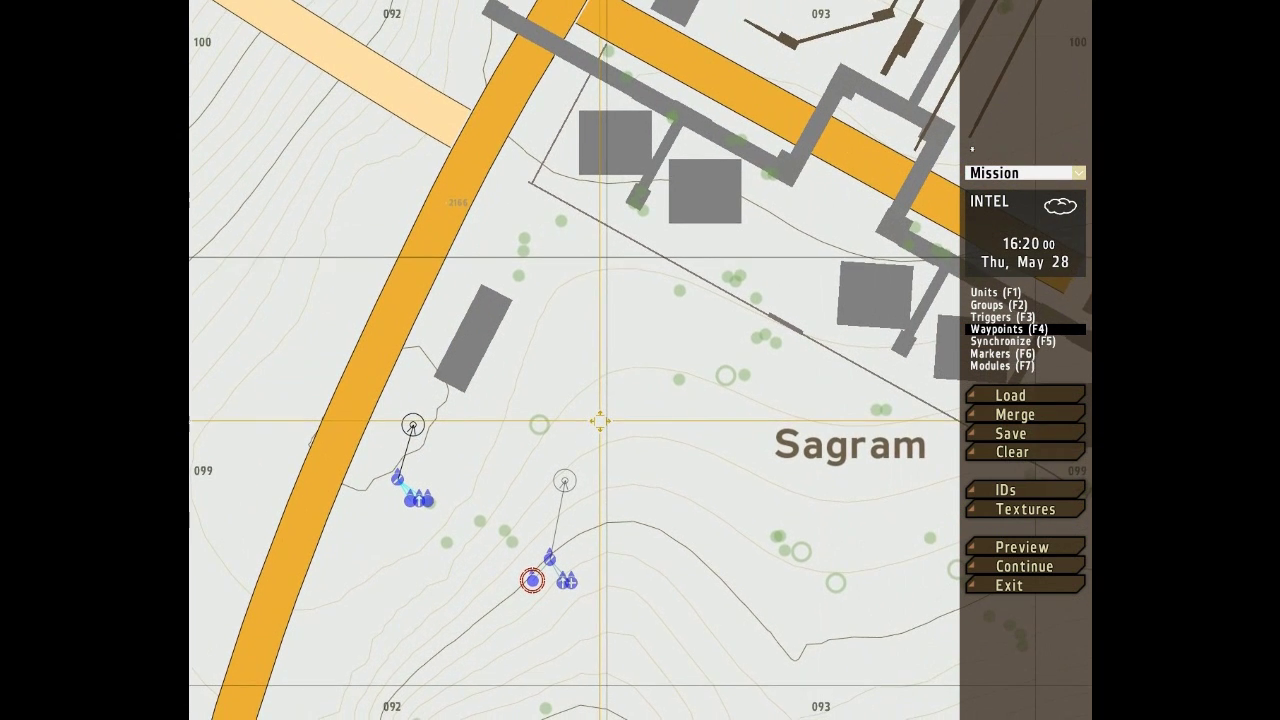
# Step: Nudge the map with the arrow keys until both groups southwest of Sagram are centred
pyautogui.press('Left')
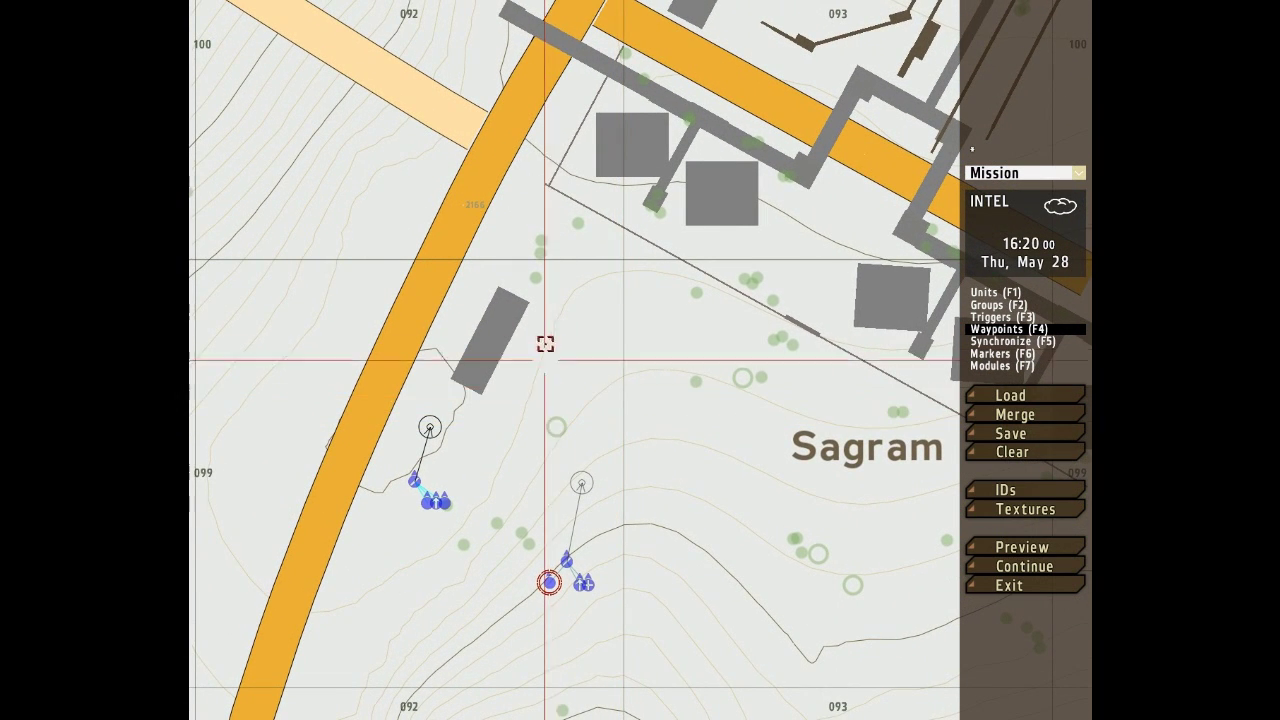
pyautogui.press('Left')
pyautogui.press('Down')
pyautogui.press('Left')
pyautogui.press('Down')
pyautogui.press('Right')
pyautogui.press('Up')
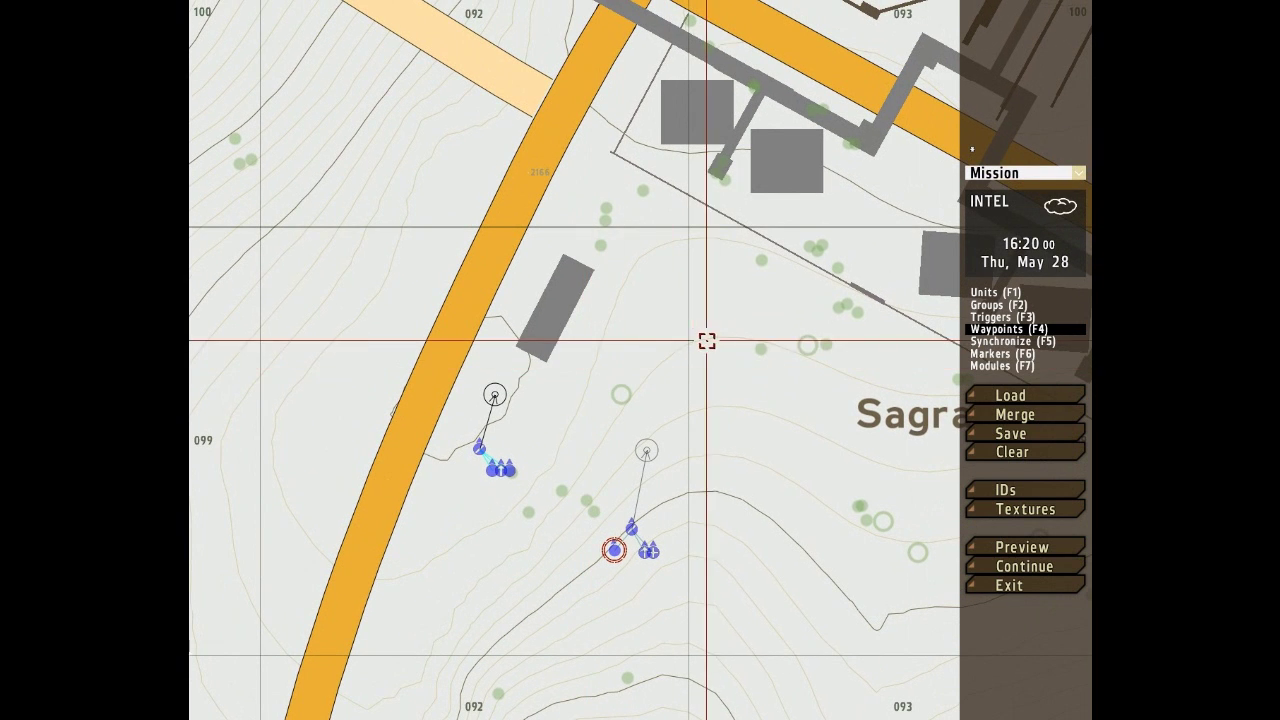